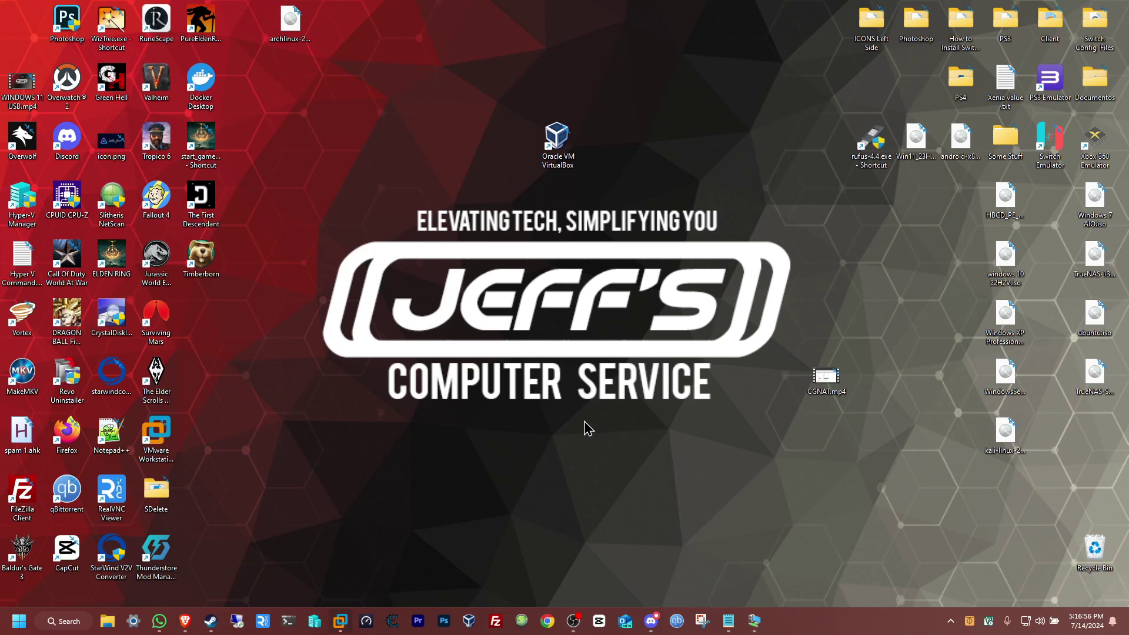
# - Bring the Brave browser with the 'cgnat' Google results to the front
pyautogui.click(185, 621)
# - Show the CGNAT search results with the in-page find bar closed
pyautogui.click(11, 135)
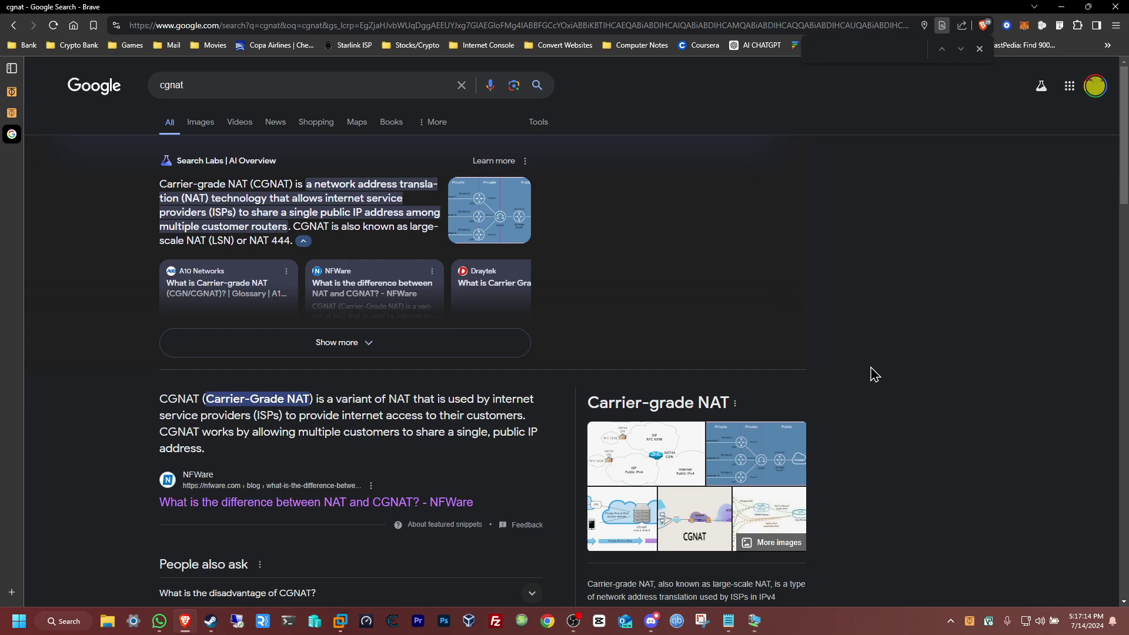
pyautogui.click(980, 49)
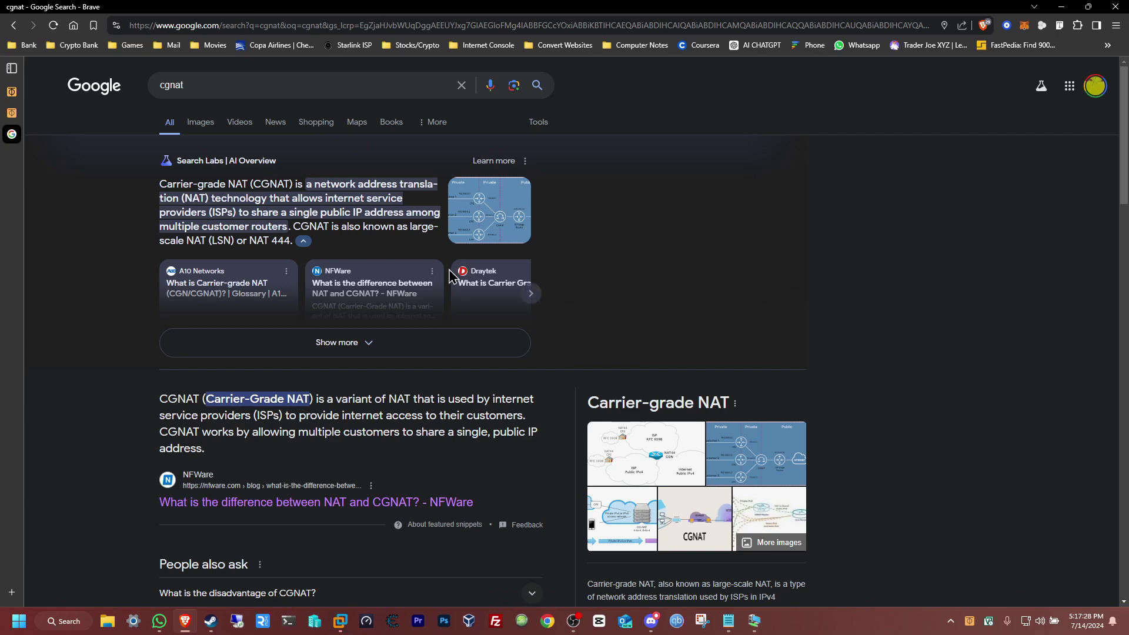
pyautogui.moveTo(17, 117)
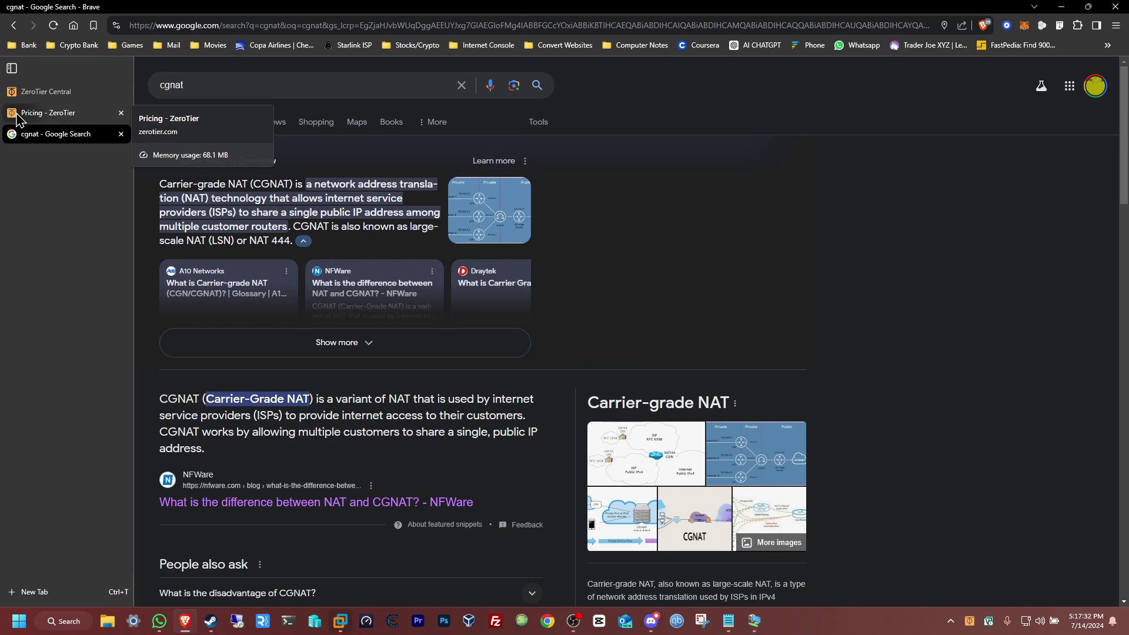
# - Switch to the ZeroTier pricing page and highlight the Basic plan's 'Free' price
pyautogui.click(17, 115)
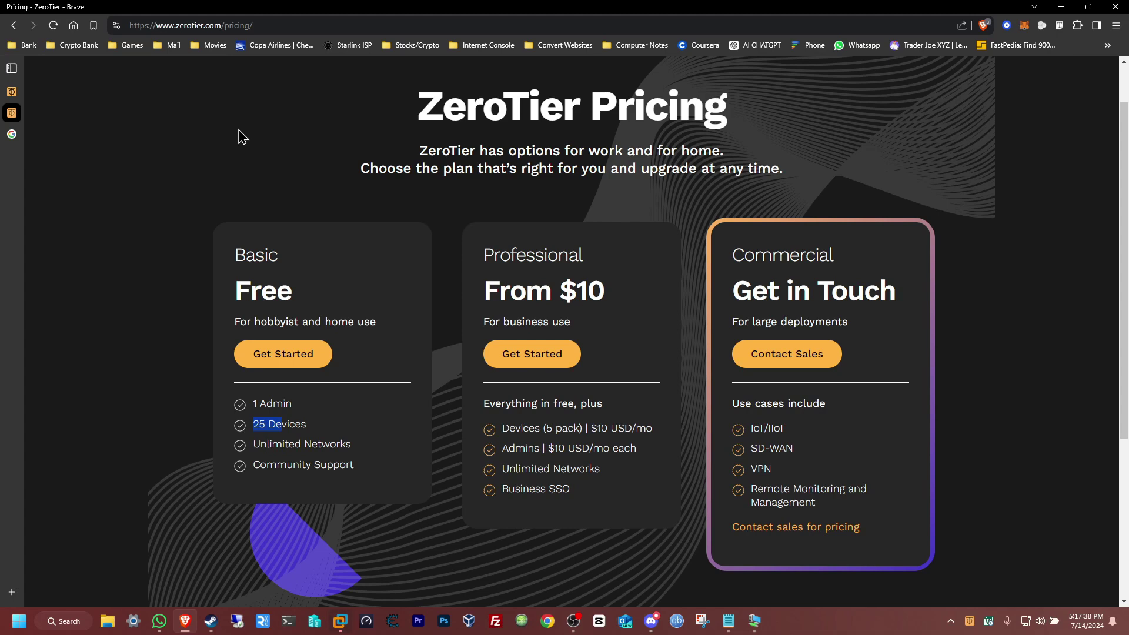
pyautogui.click(311, 432)
pyautogui.moveTo(237, 296); pyautogui.dragTo(288, 293)
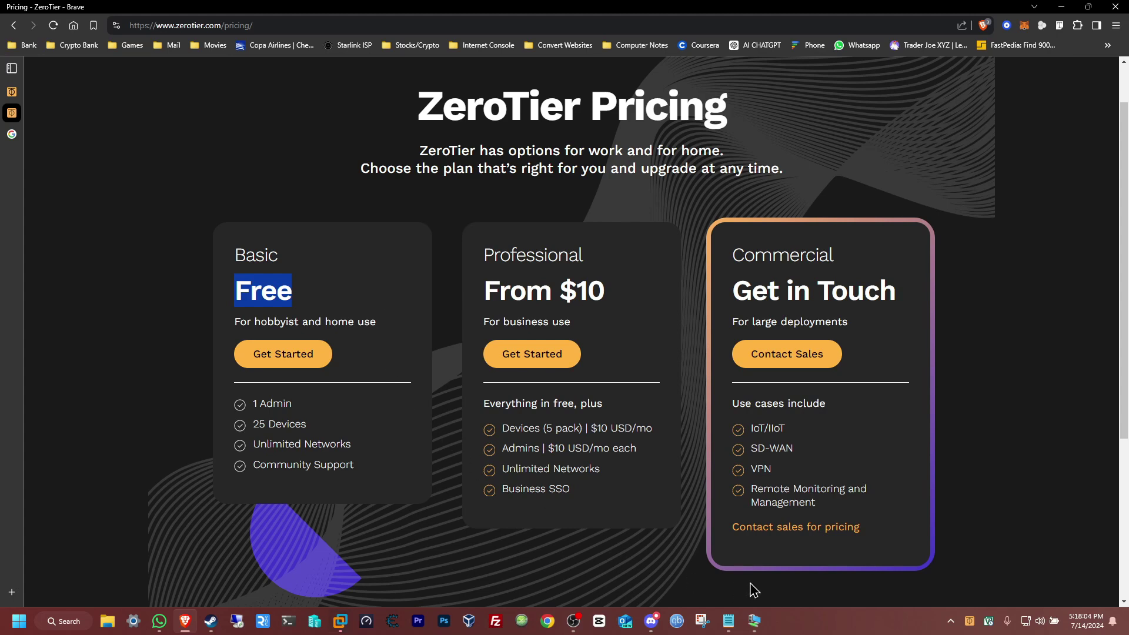
# - Minimise Firefox inside the Windows 10 VM and take the VM session out of full screen
pyautogui.click(754, 624)
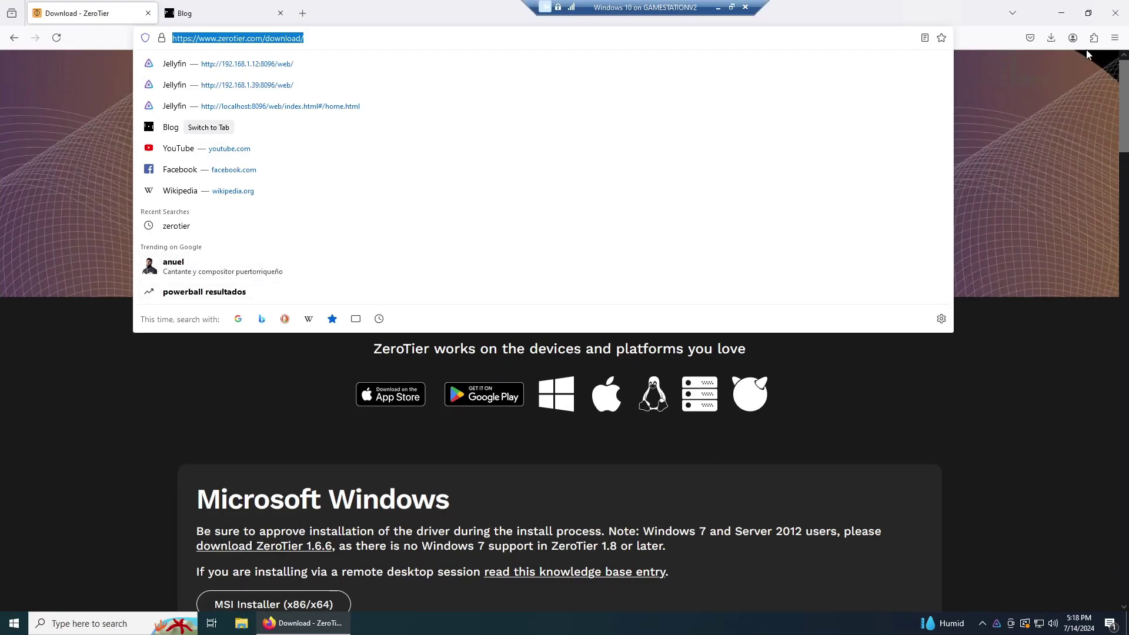
pyautogui.click(1060, 16)
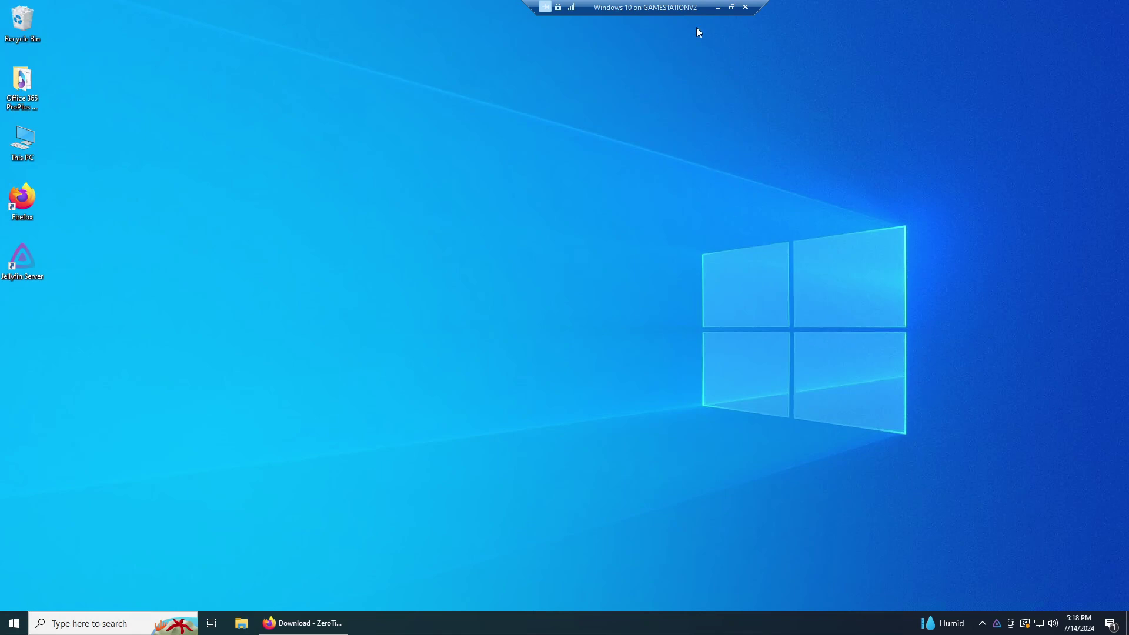
pyautogui.click(732, 7)
# - Create a new network from the ZeroTier Central networks page
pyautogui.click(717, 15)
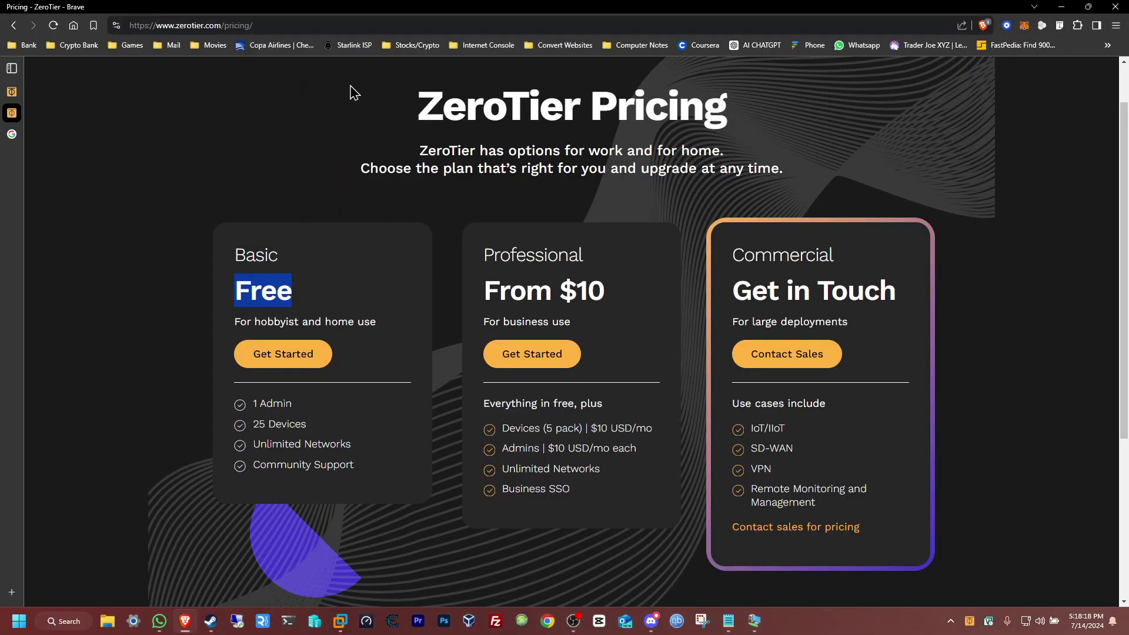
pyautogui.click(12, 92)
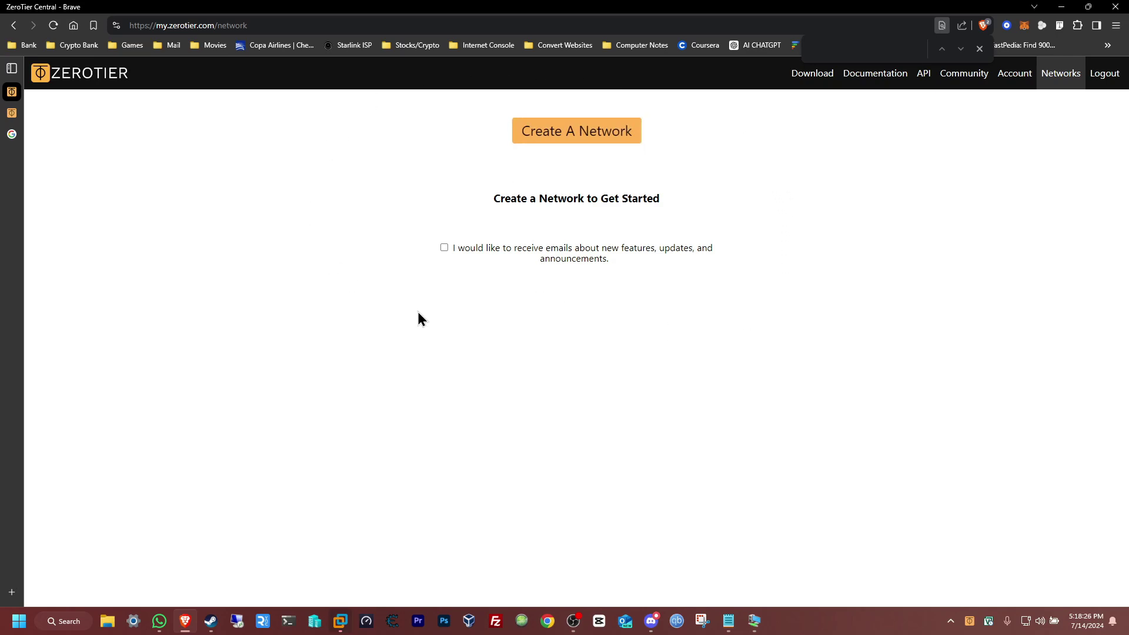
pyautogui.click(566, 141)
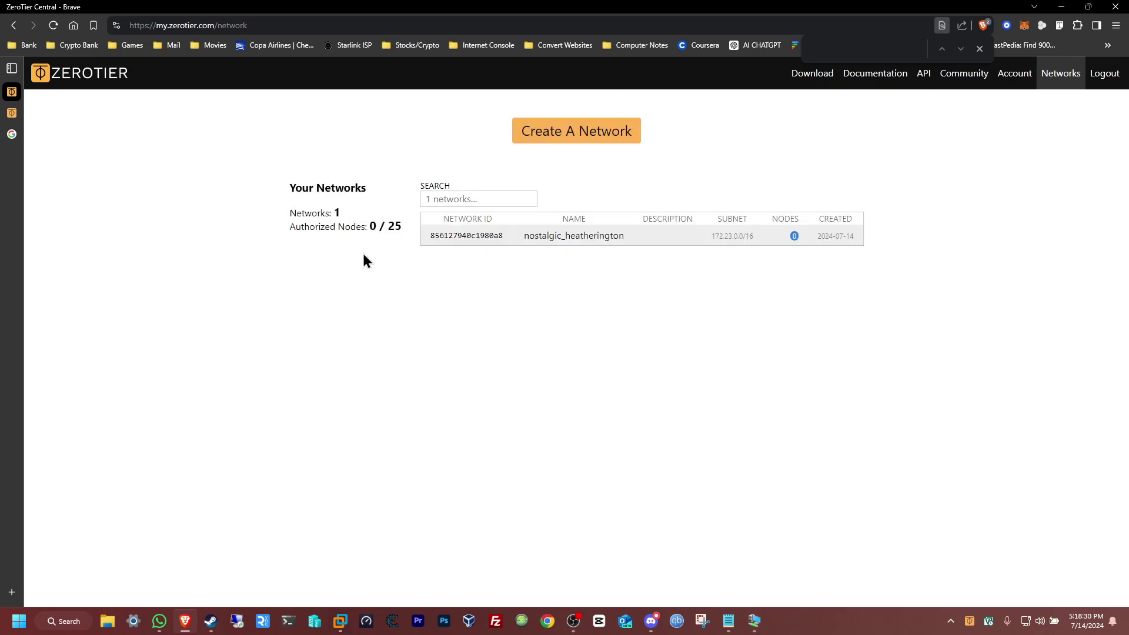
# - Rename the new network to 'Jellyfin remote Access'
pyautogui.click(482, 238)
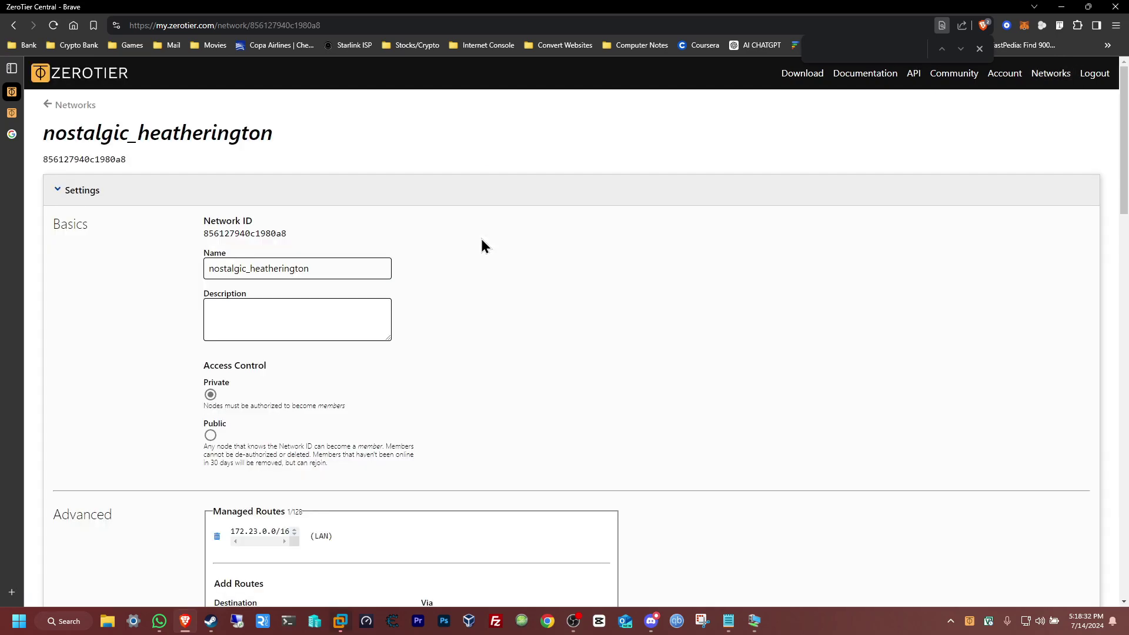
pyautogui.click(358, 270)
pyautogui.doubleClick(359, 270)
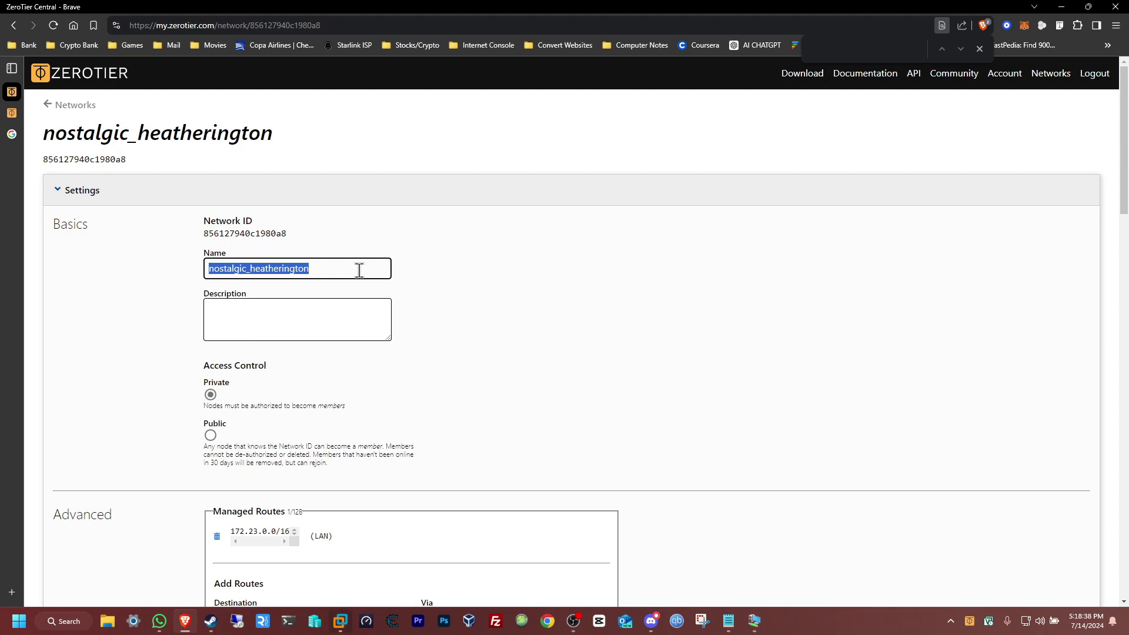
pyautogui.write('J')
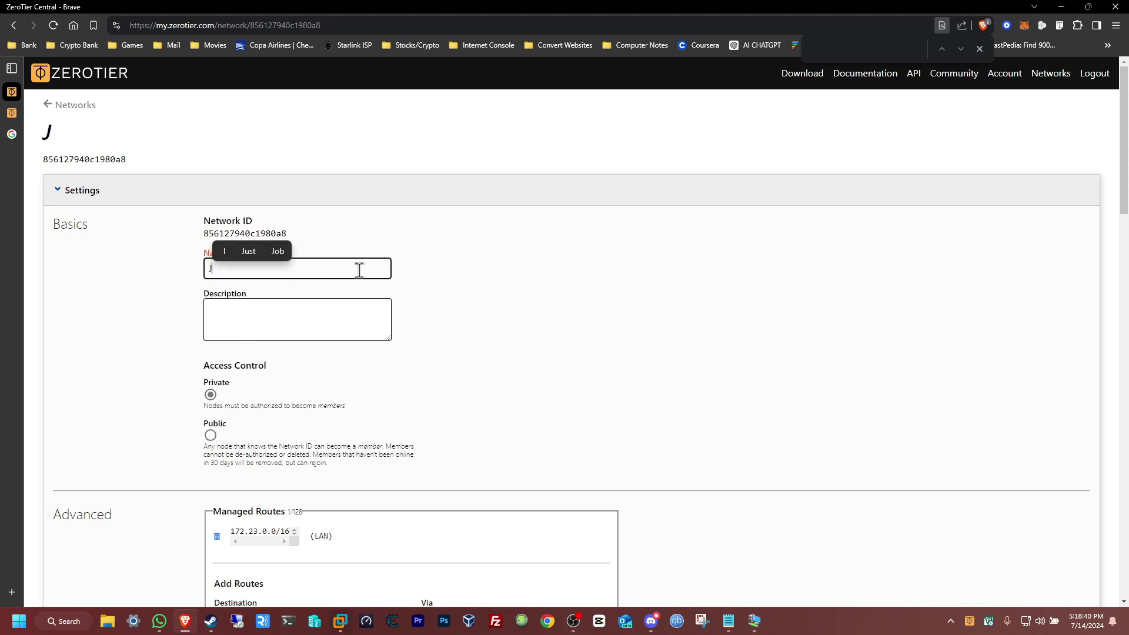
pyautogui.write('ellyfin remote Access')
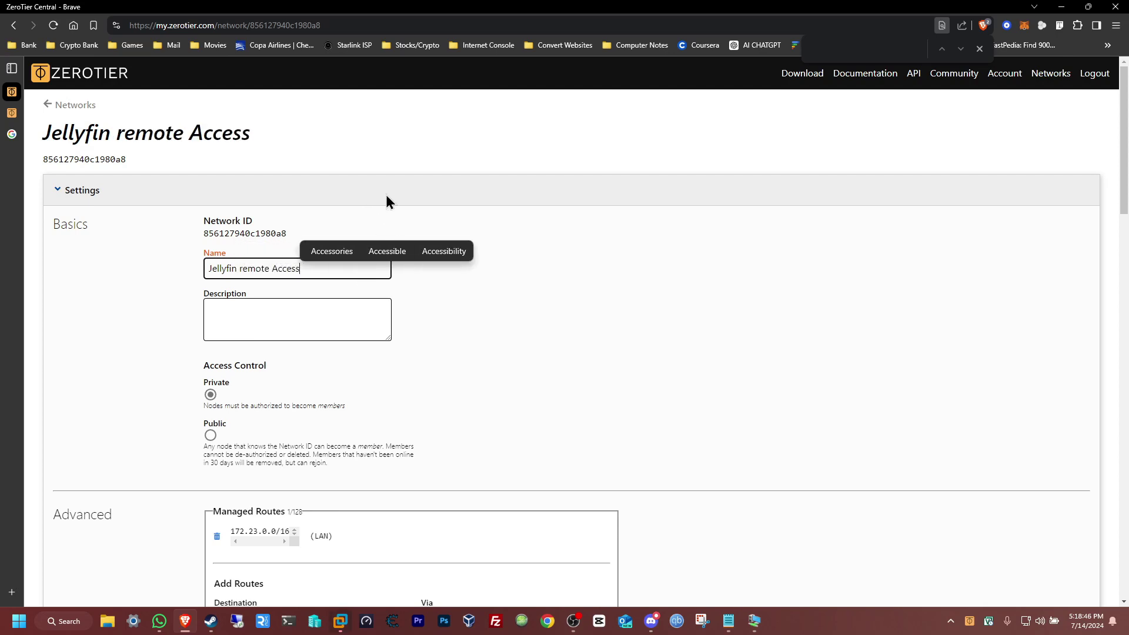
pyautogui.click(355, 452)
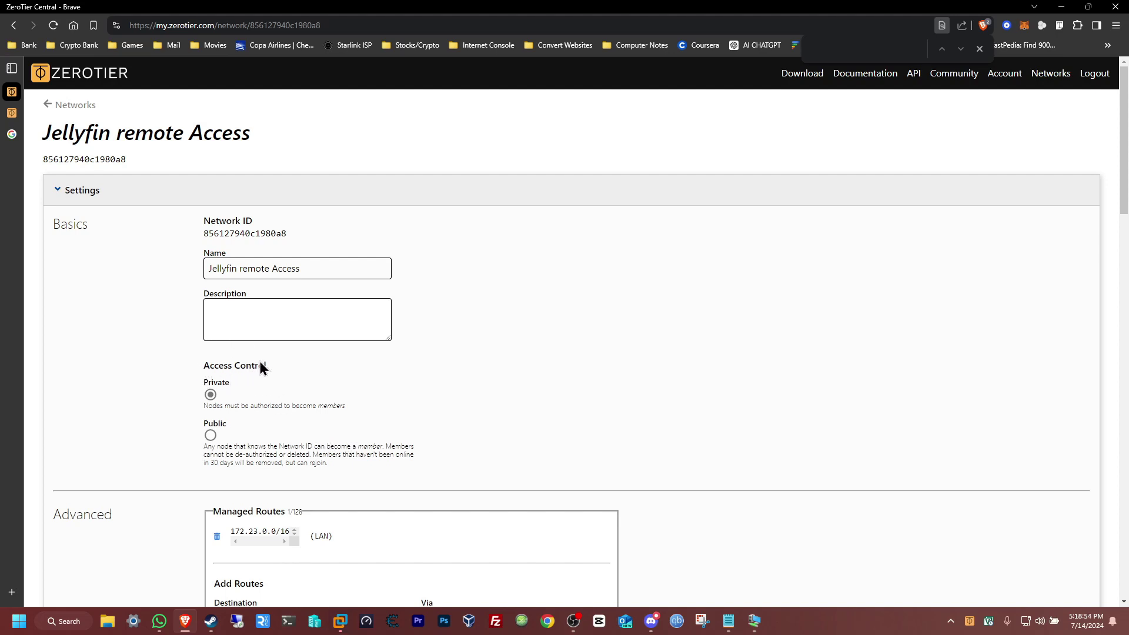
# - Set the network's access control to Public and scroll down to the empty Members section
pyautogui.click(210, 437)
pyautogui.scroll(-6, 394, 391)
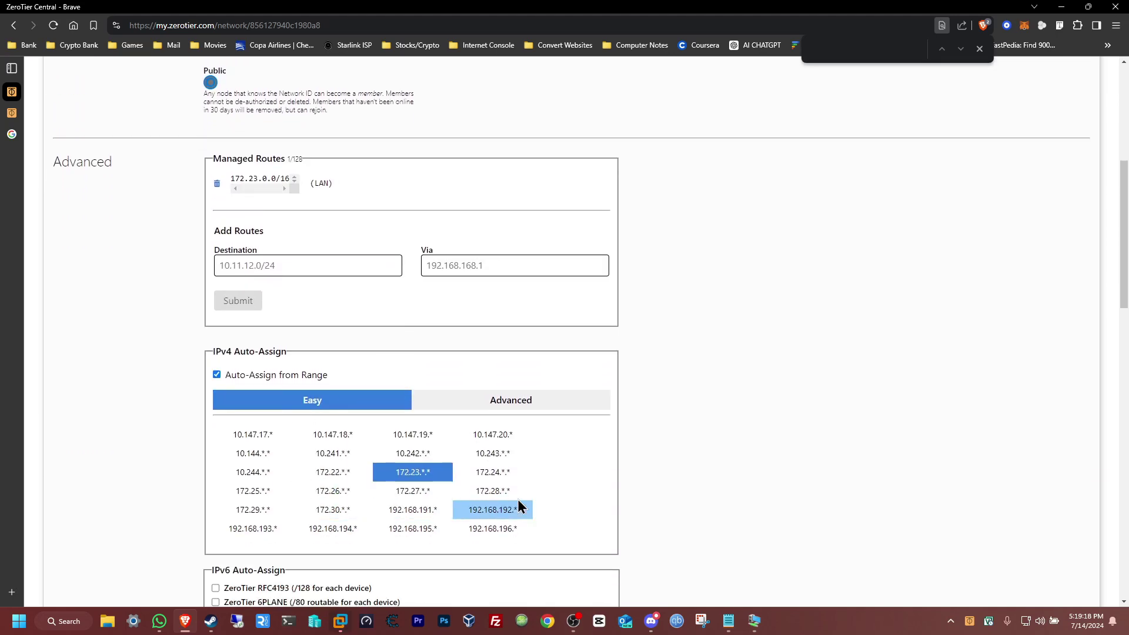
pyautogui.scroll(-5, 647, 435)
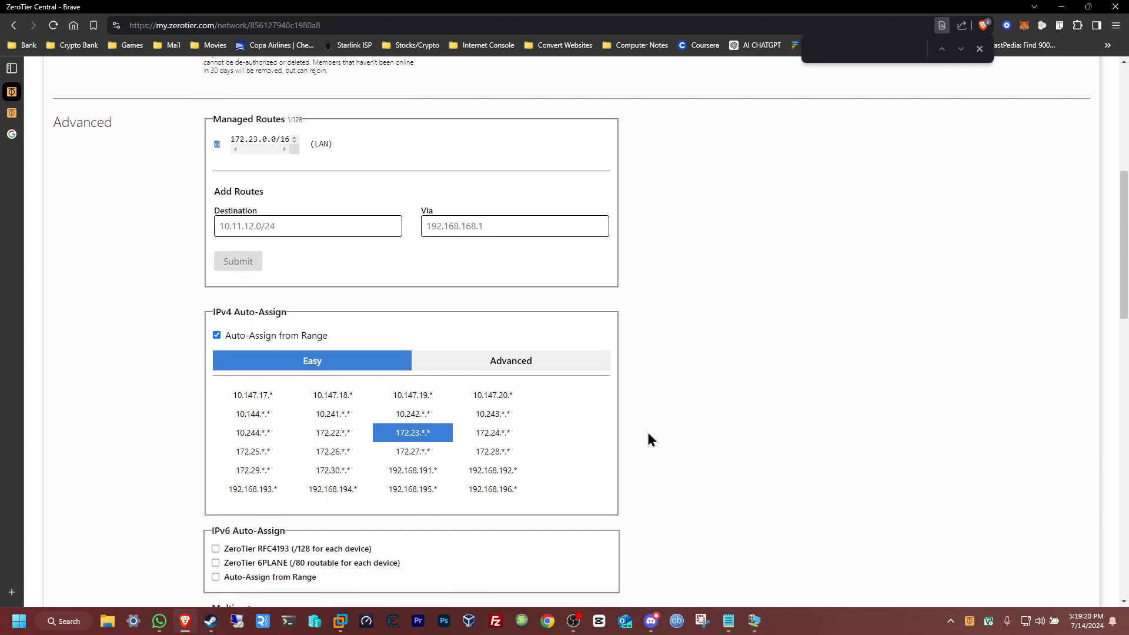
pyautogui.scroll(-5, 494, 400)
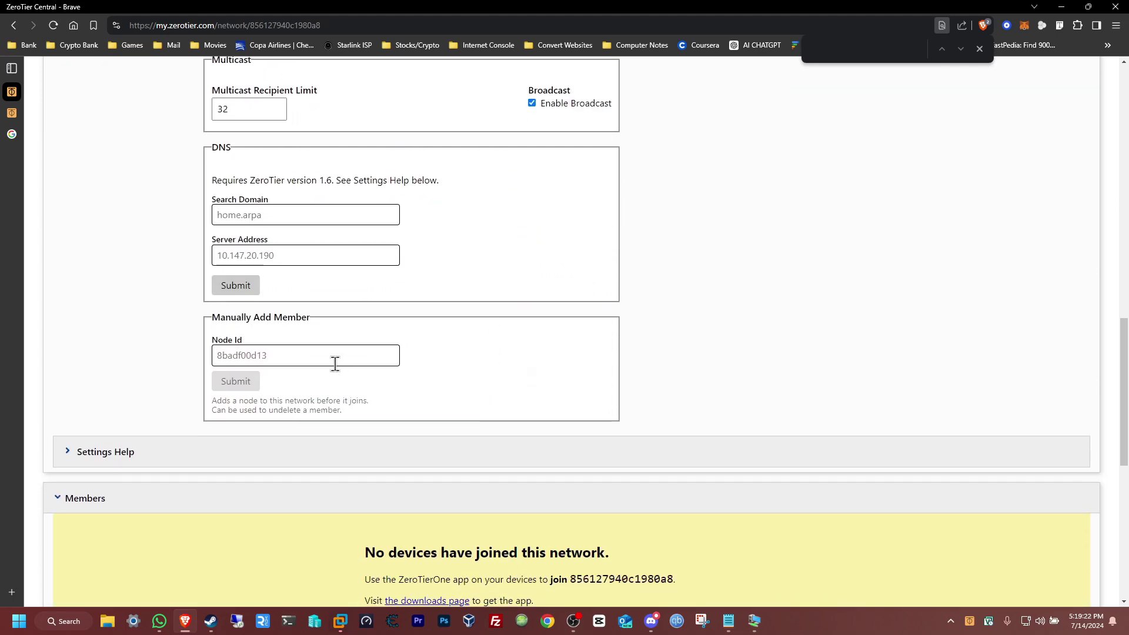
pyautogui.scroll(-4, 542, 347)
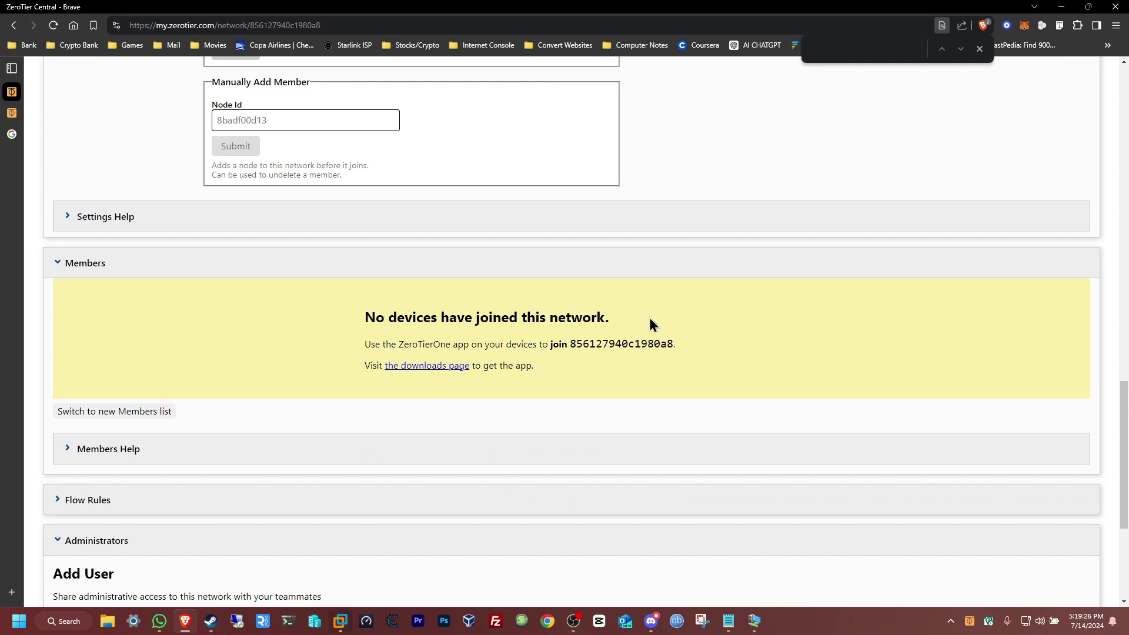
# - Start a Join New Network prompt from the ZeroTier One tray menu, beside the network ID
pyautogui.click(980, 48)
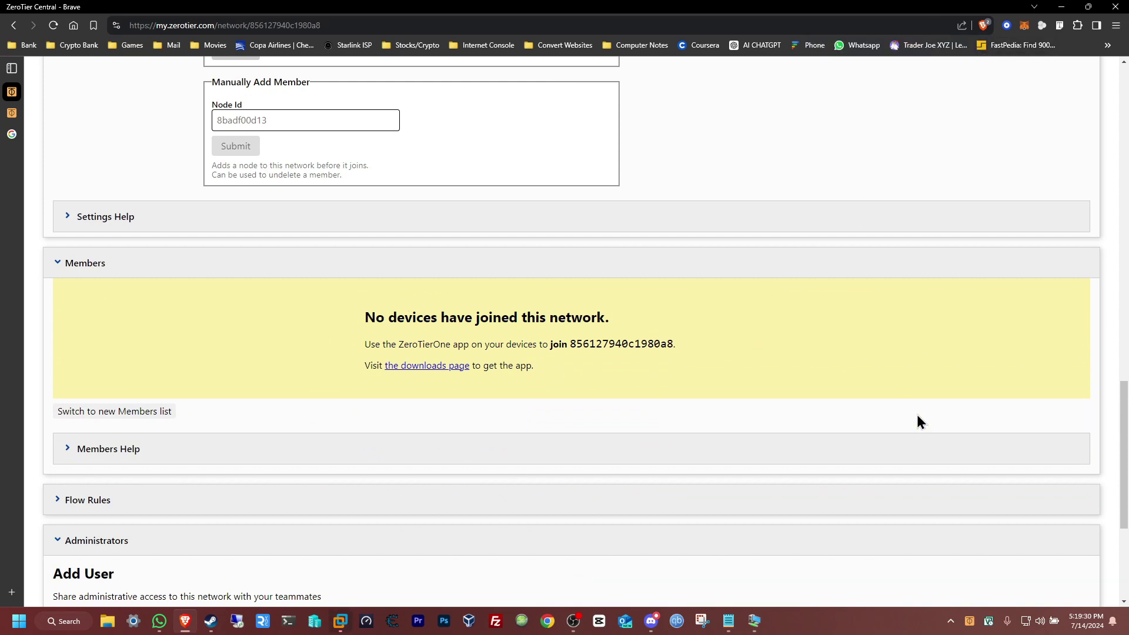
pyautogui.click(970, 622)
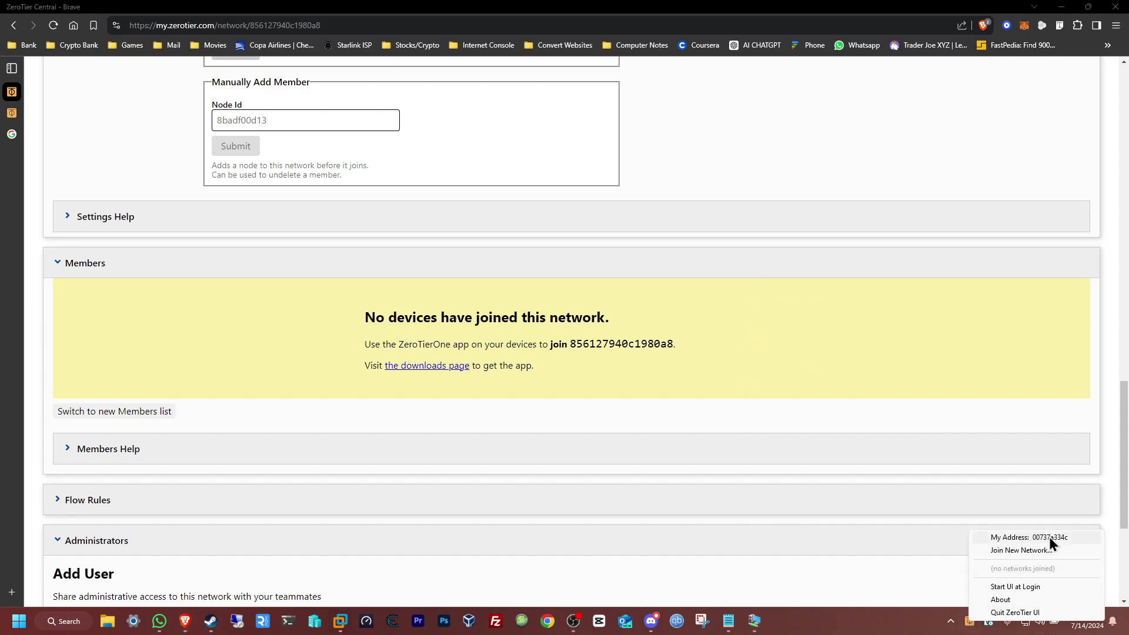
pyautogui.click(1008, 550)
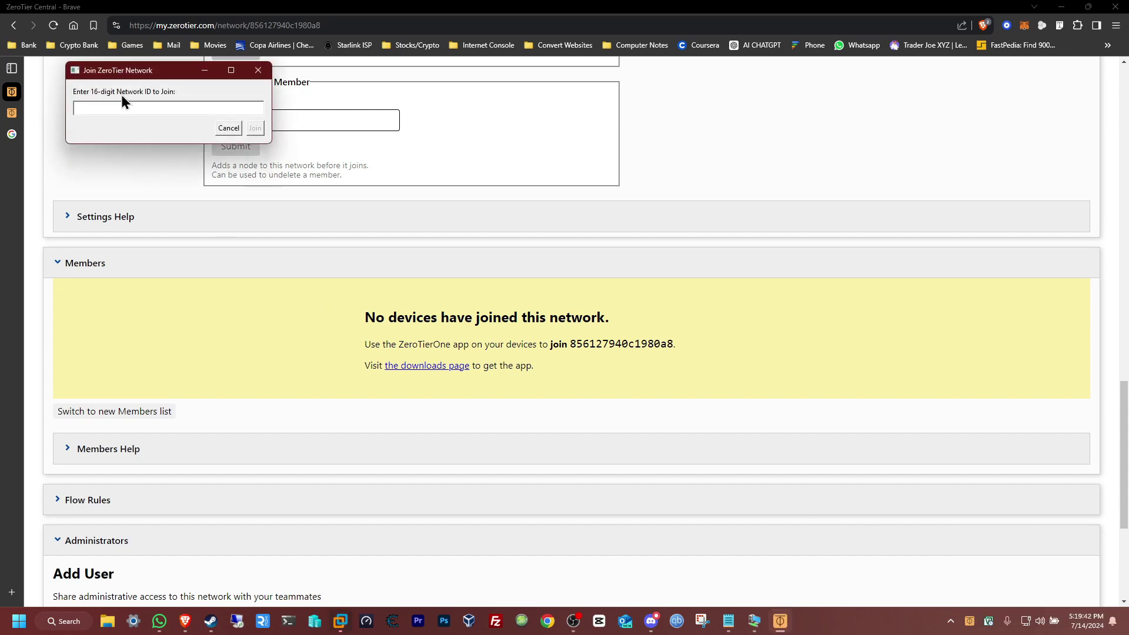
pyautogui.scroll(10, 471, 279)
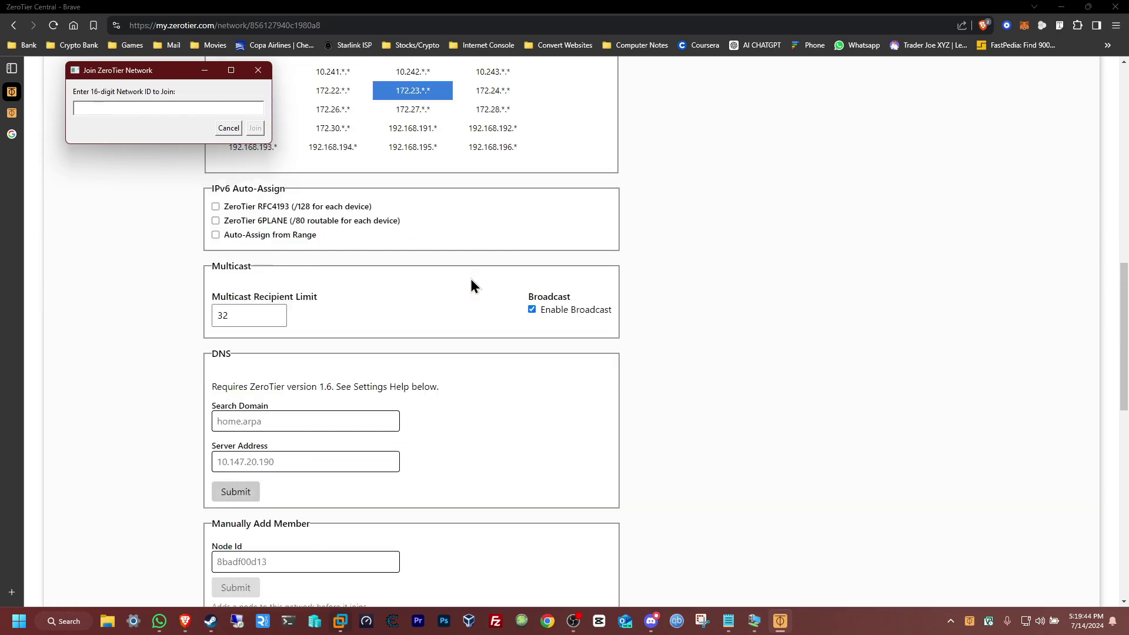
pyautogui.scroll(12, 470, 282)
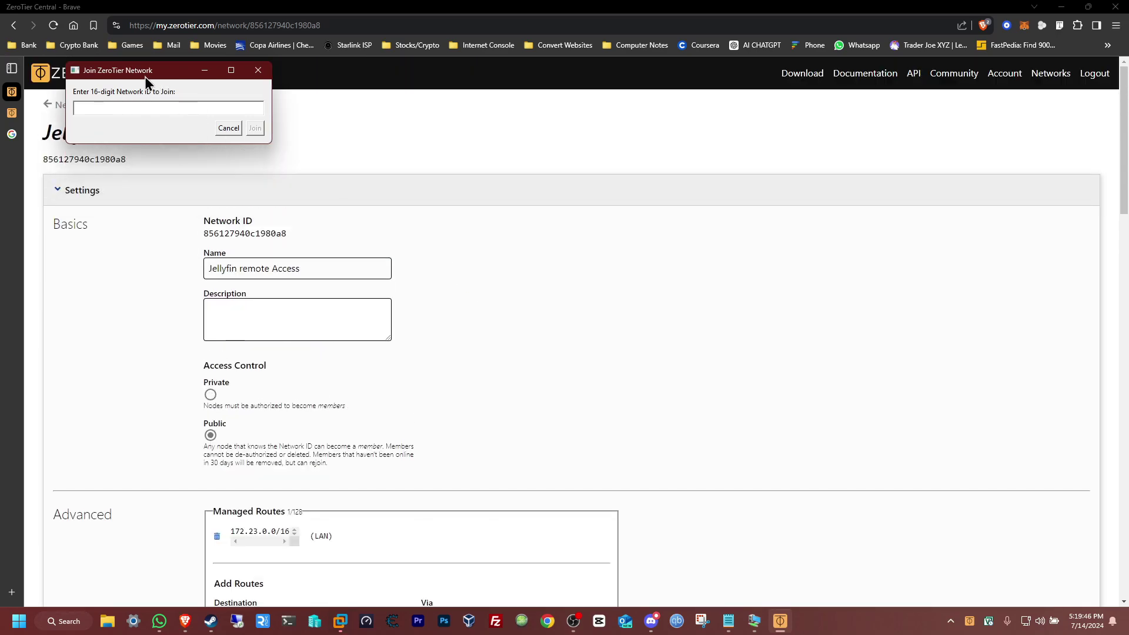
pyautogui.moveTo(144, 75); pyautogui.dragTo(454, 161)
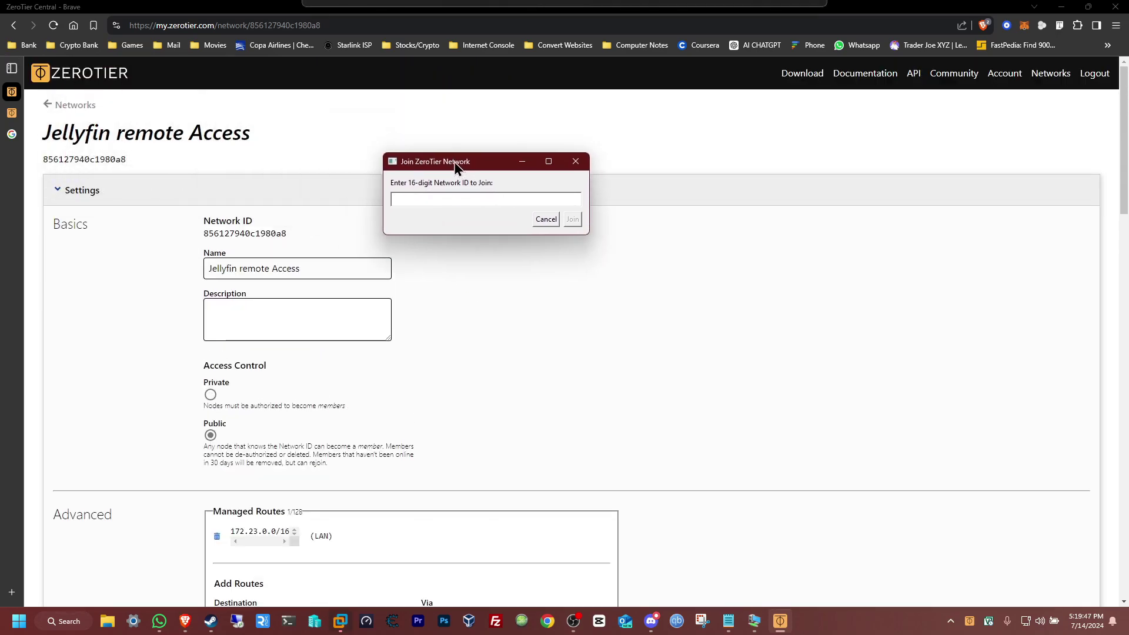
pyautogui.doubleClick(217, 234)
pyautogui.rightClick(236, 234)
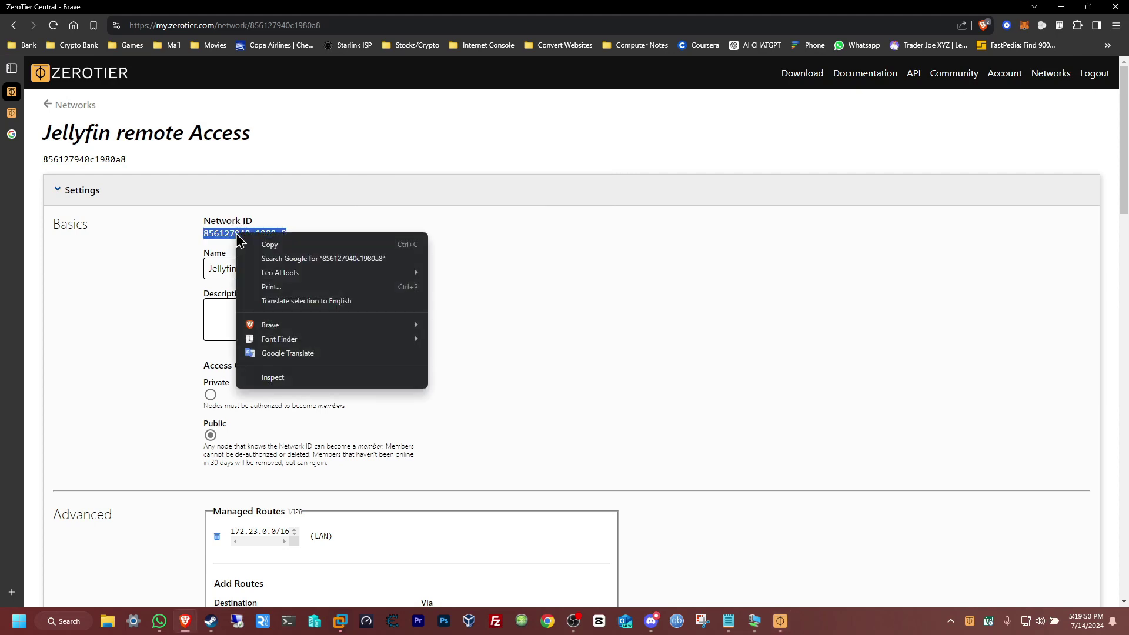
pyautogui.click(301, 245)
pyautogui.click(787, 629)
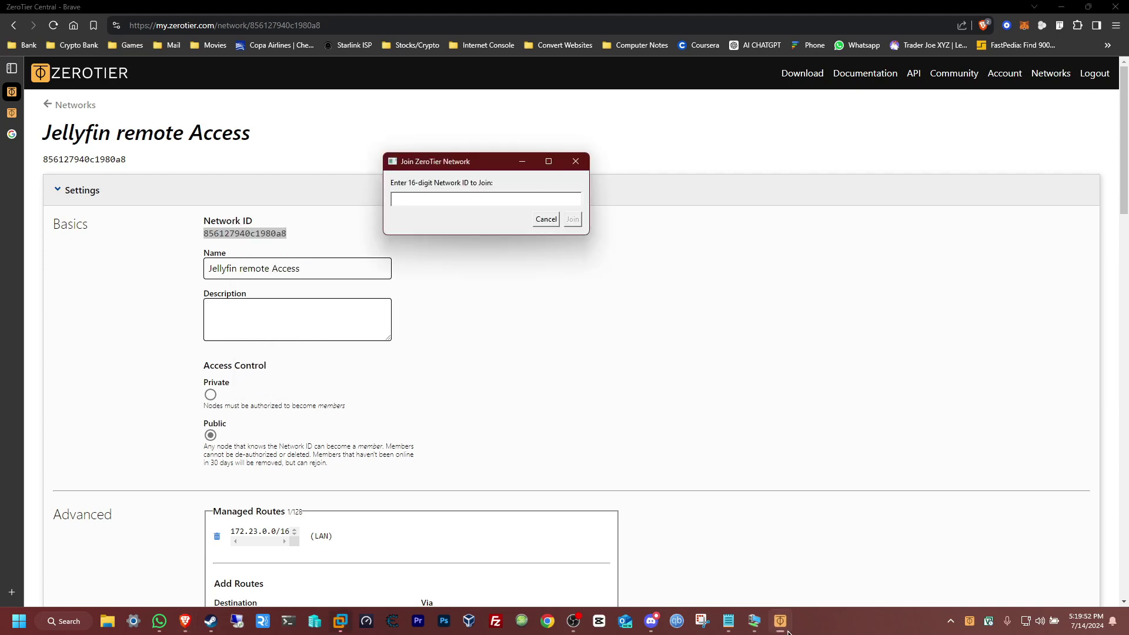
pyautogui.click(432, 200)
pyautogui.click(572, 222)
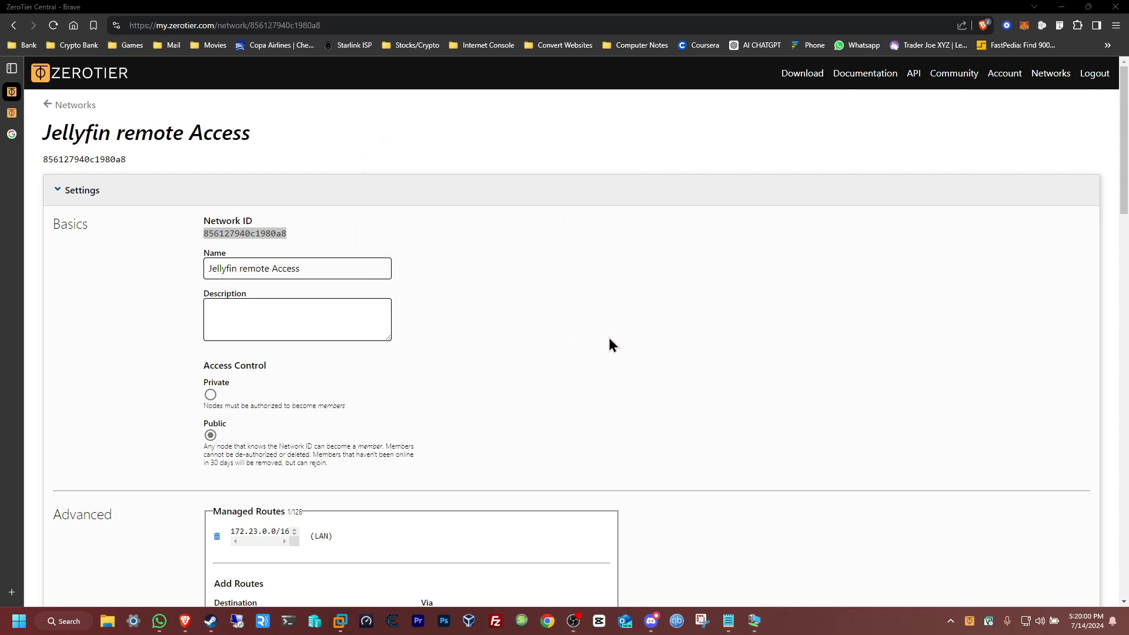
# - Reload Members to show the newly joined device and name it 'Computer 1'
pyautogui.scroll(-10, 483, 317)
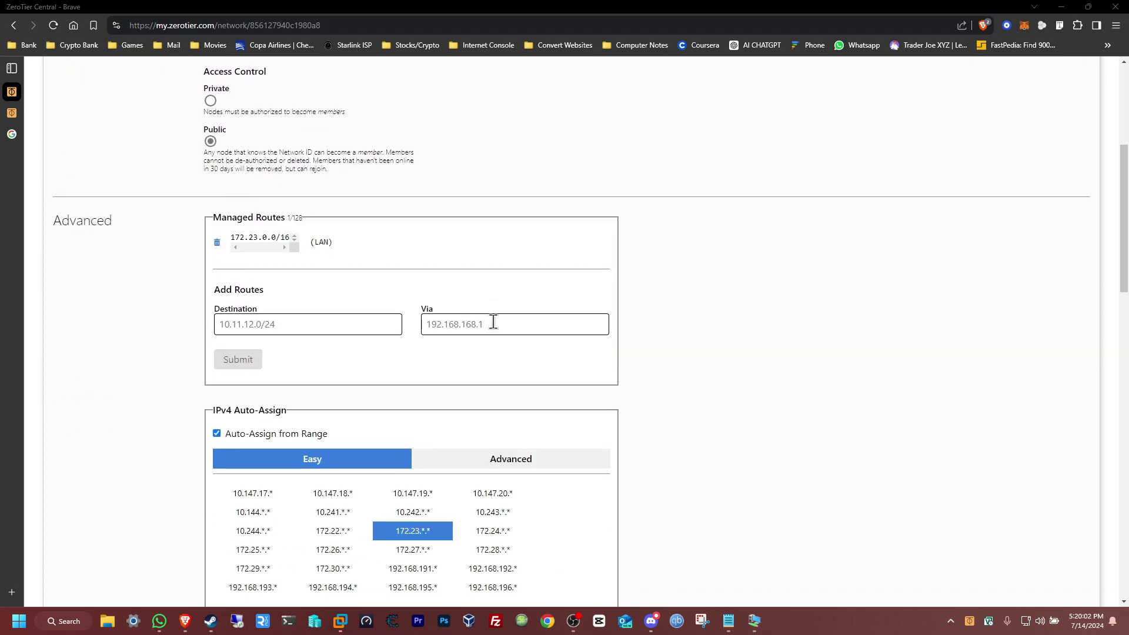
pyautogui.scroll(-10, 532, 344)
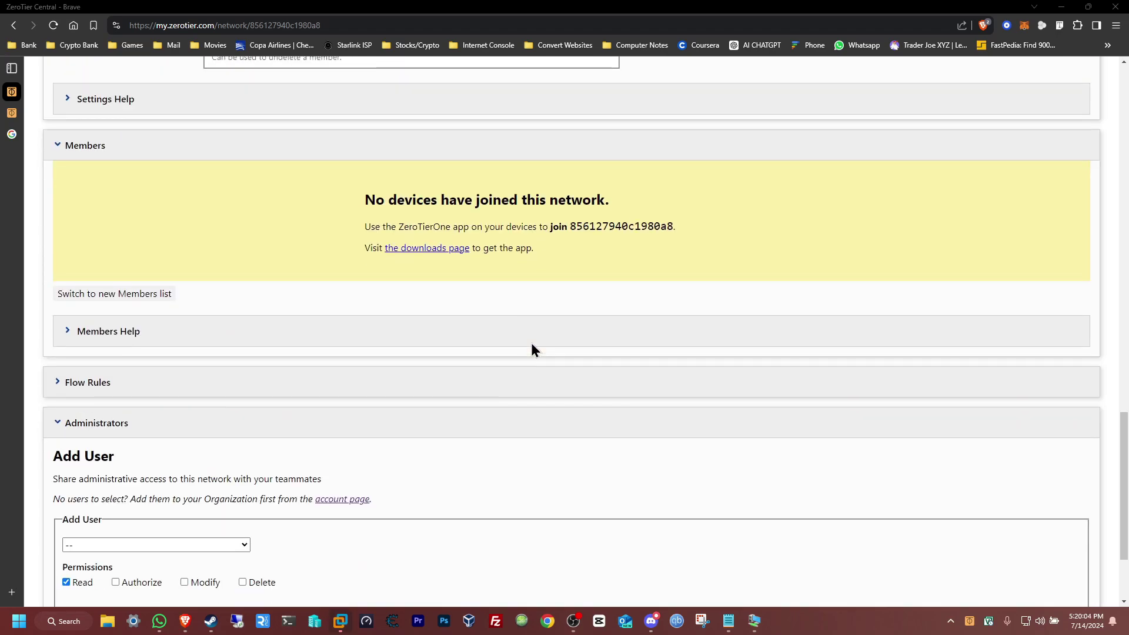
pyautogui.click(57, 27)
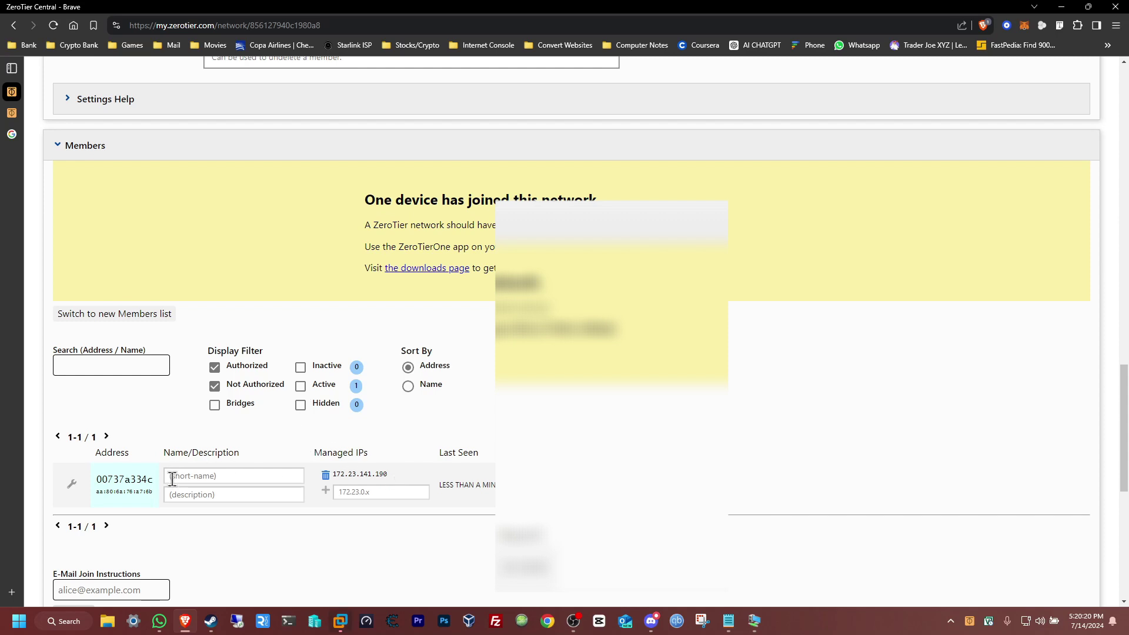
pyautogui.click(201, 476)
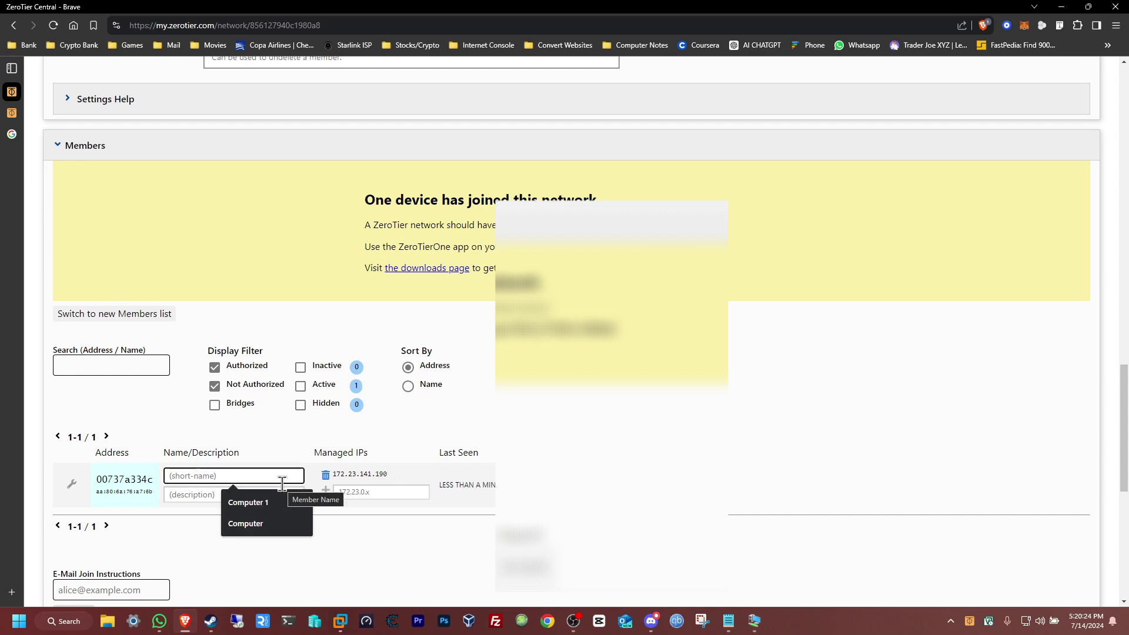
pyautogui.write('COmp')
pyautogui.press('BackSpace')
pyautogui.press('BackSpace')
pyautogui.press('BackSpace')
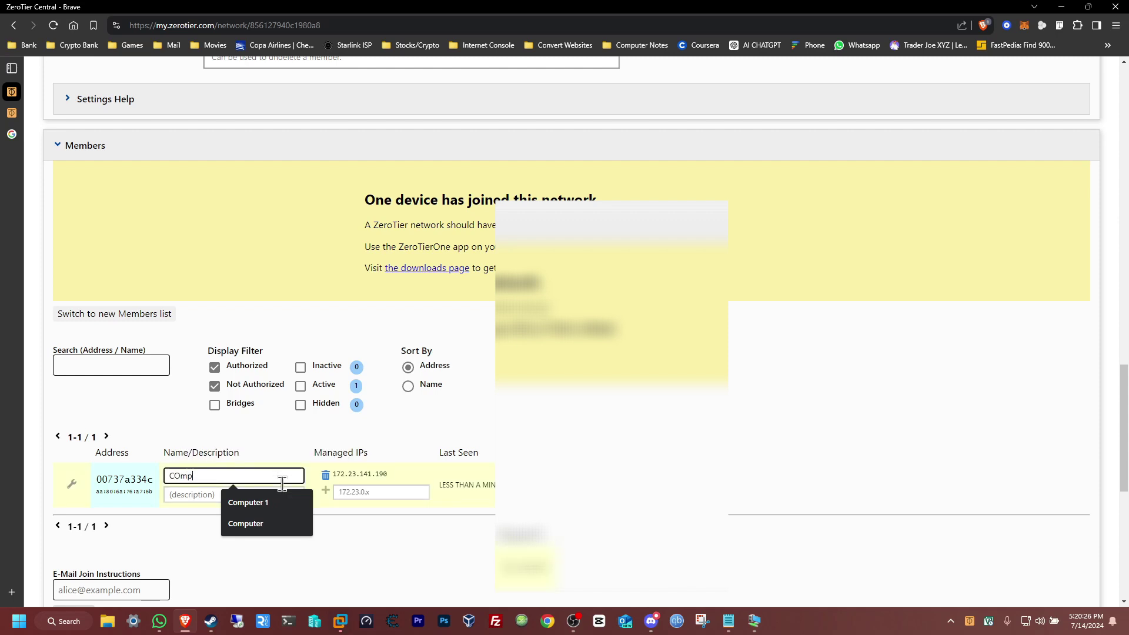
pyautogui.write('omputer 1')
pyautogui.press('Down')
pyautogui.press('Return')
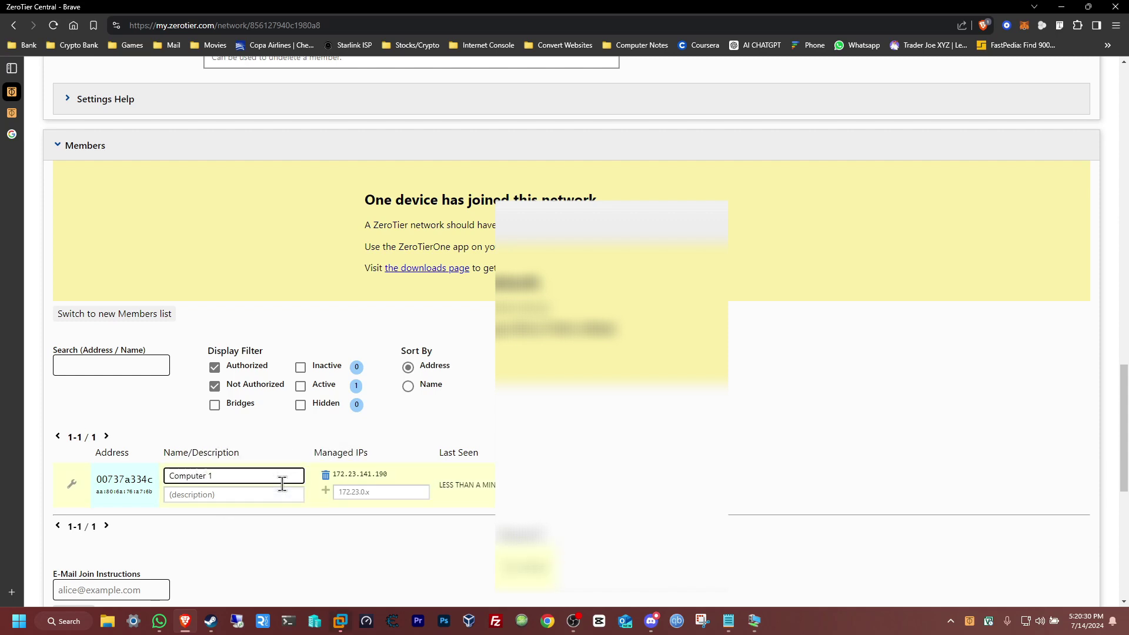
pyautogui.click(850, 464)
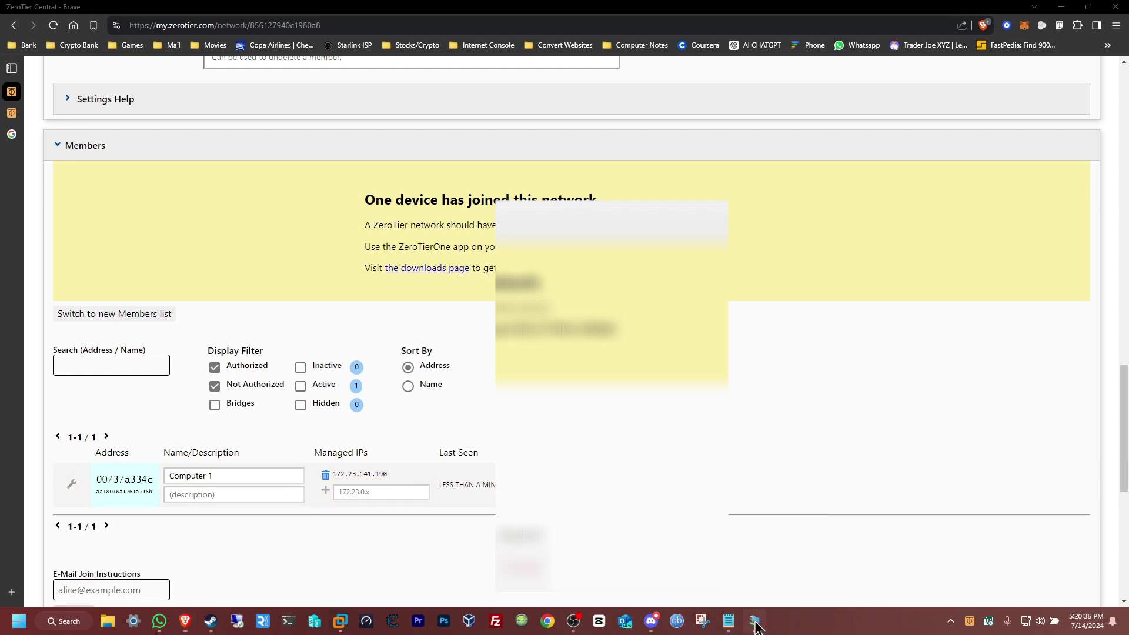
pyautogui.click(743, 585)
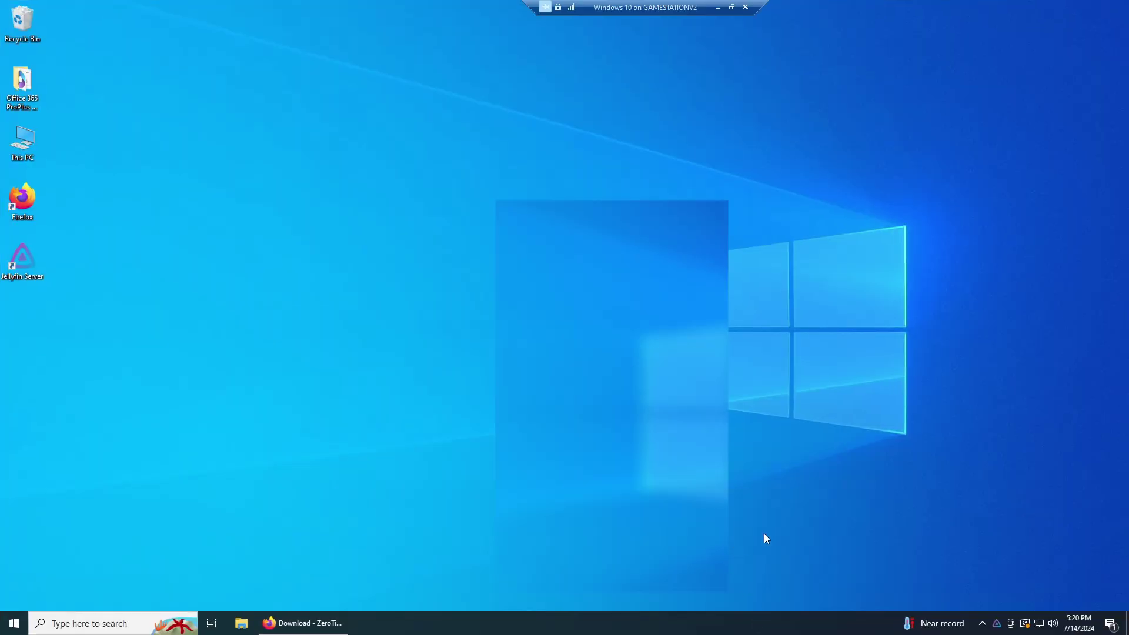
pyautogui.click(984, 625)
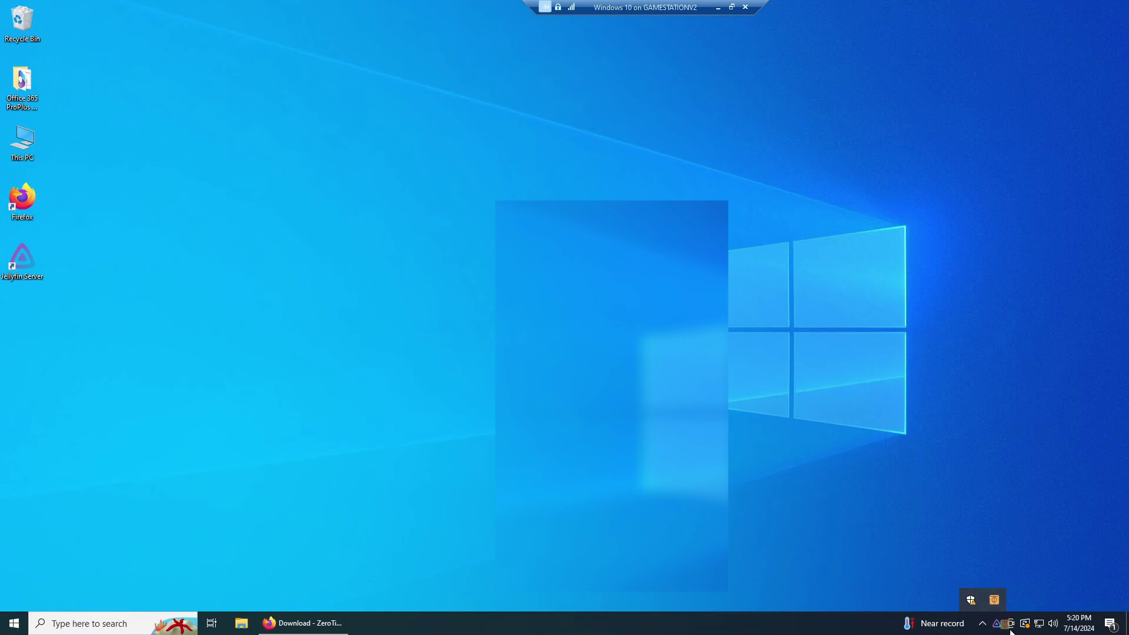
pyautogui.moveTo(994, 600); pyautogui.dragTo(1000, 631)
pyautogui.click(998, 625)
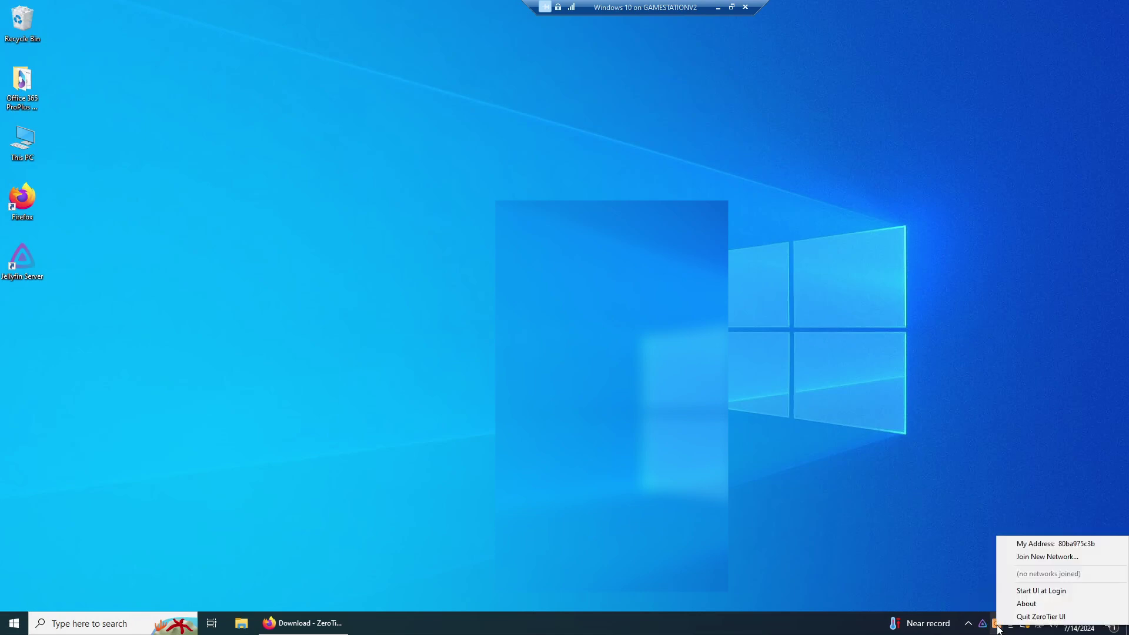
pyautogui.click(1047, 556)
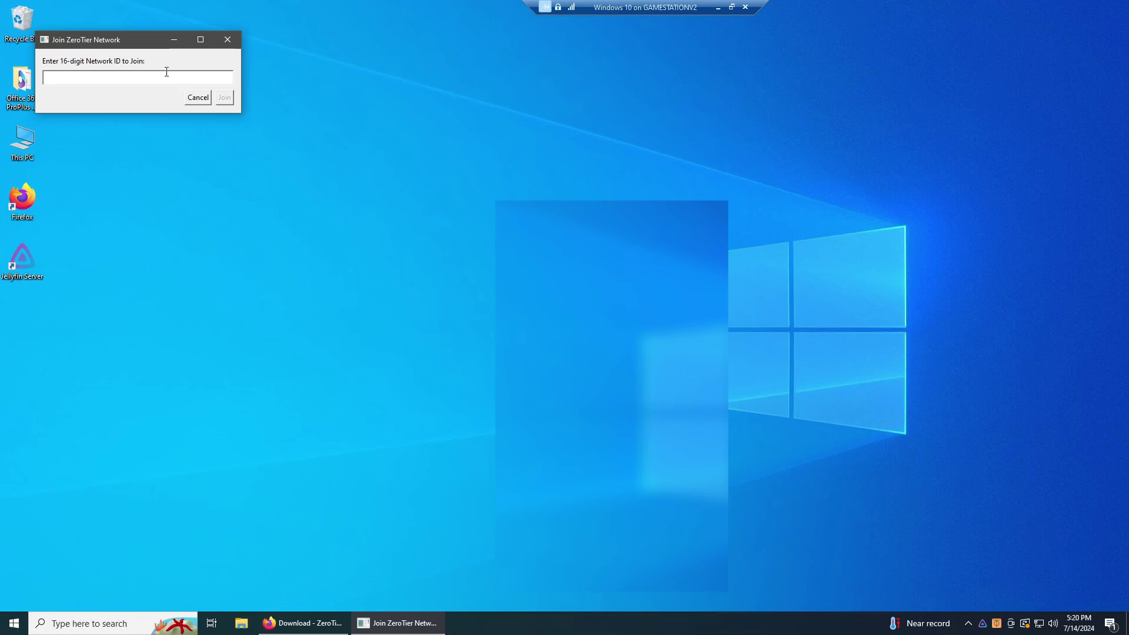
pyautogui.hotkey('ctrl', 'v')
pyautogui.click(225, 98)
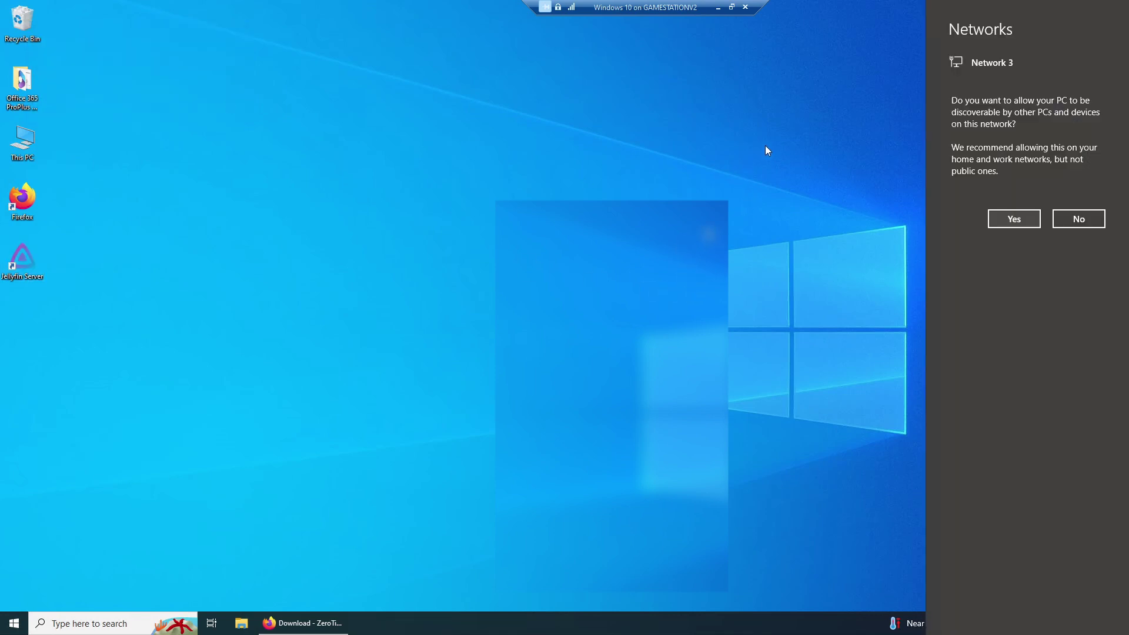
# - Allow VM network discovery, name the second member 'Jellyfin Server', and copy its IP 172.23.140.7
pyautogui.click(1015, 221)
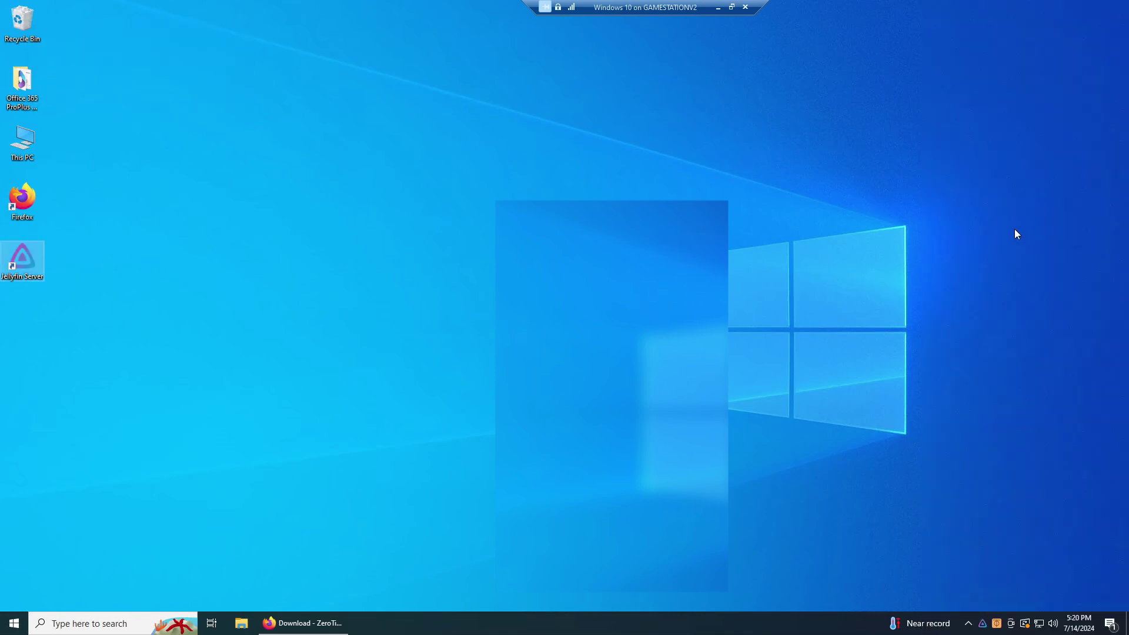
pyautogui.click(719, 8)
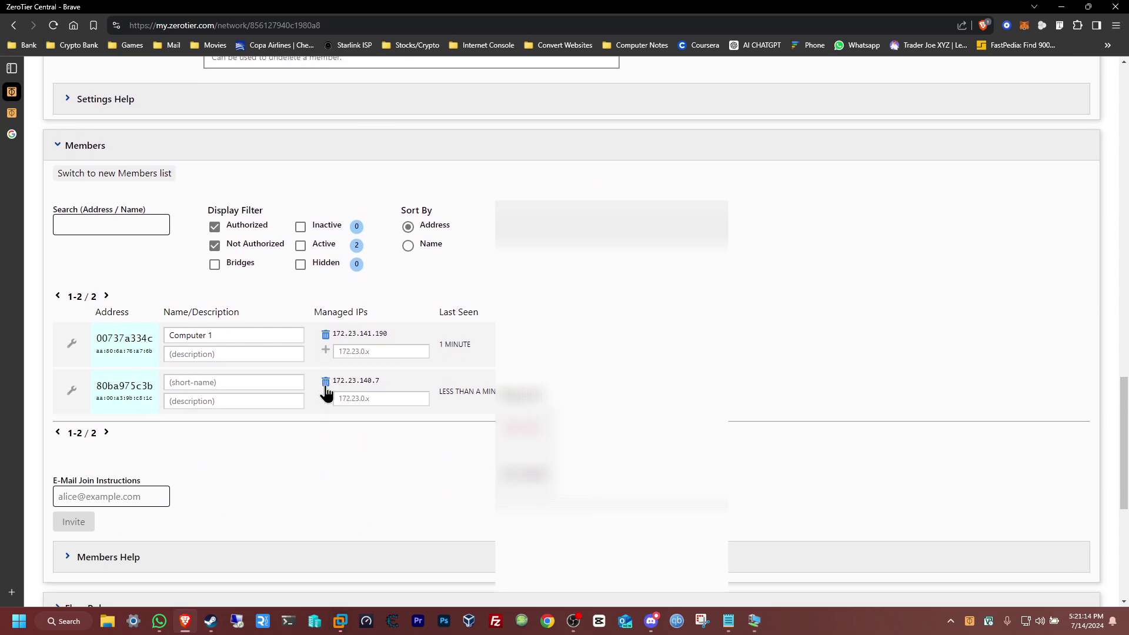
pyautogui.click(261, 389)
pyautogui.write('Jellyfi')
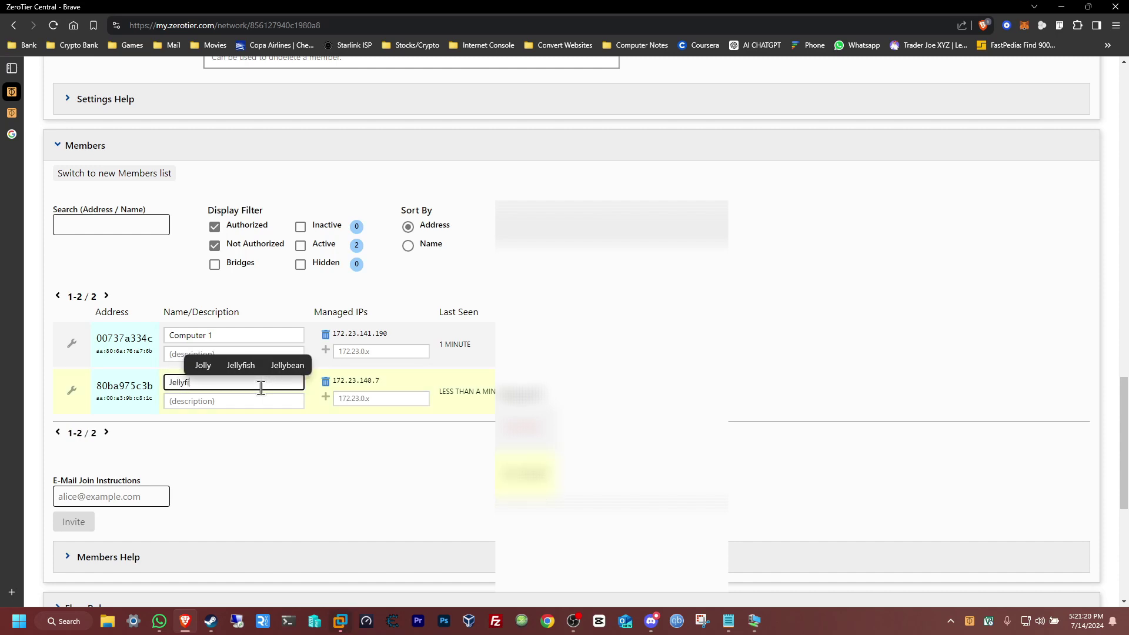
pyautogui.write('n Server')
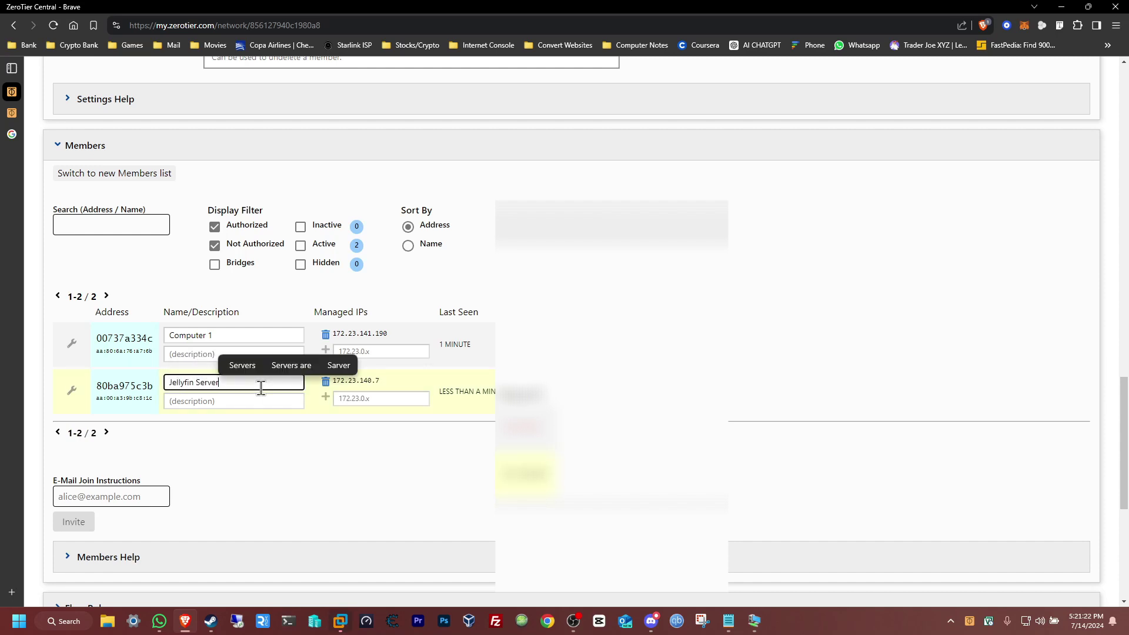
pyautogui.click(761, 420)
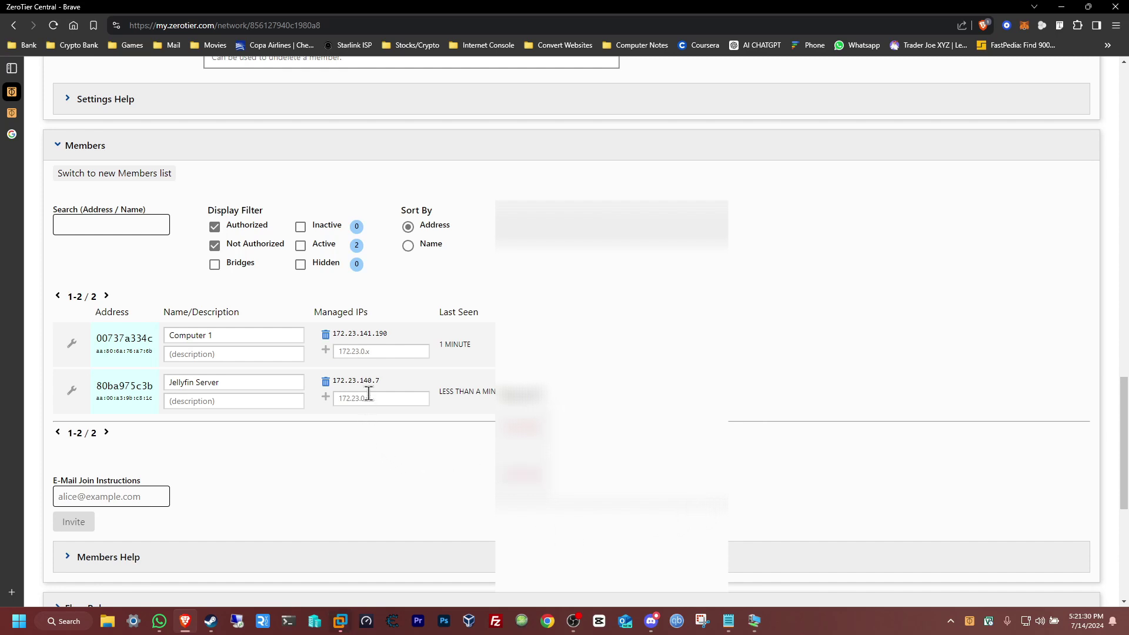
pyautogui.moveTo(379, 379); pyautogui.dragTo(330, 380)
pyautogui.rightClick(353, 379)
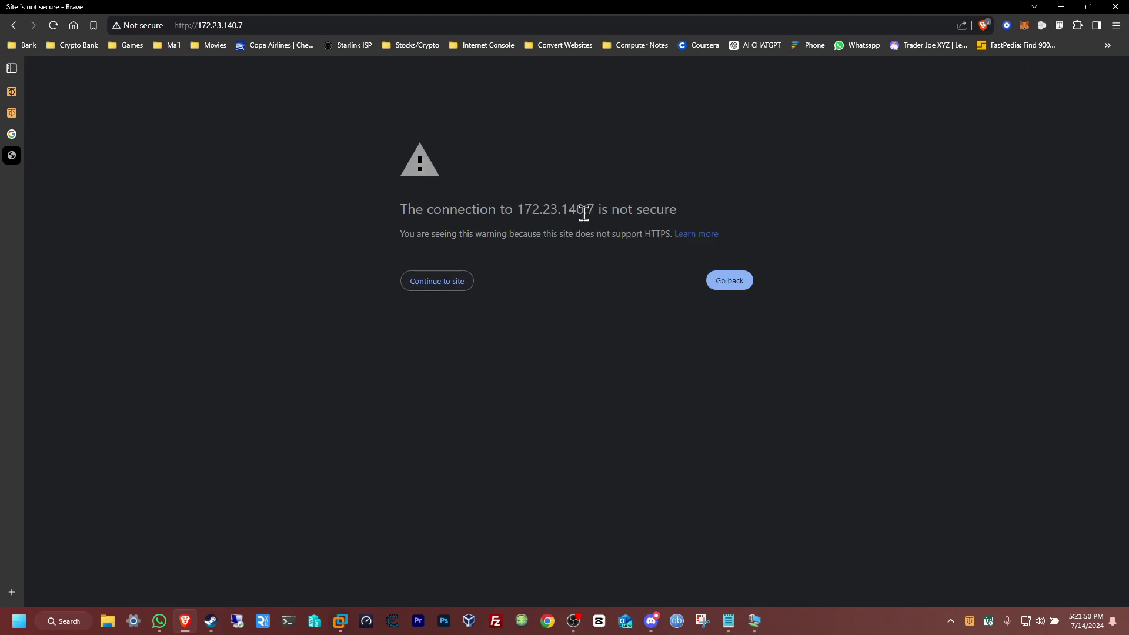
# - Continue past Brave's not-secure warning to open 172.23.140.7
pyautogui.click(430, 286)
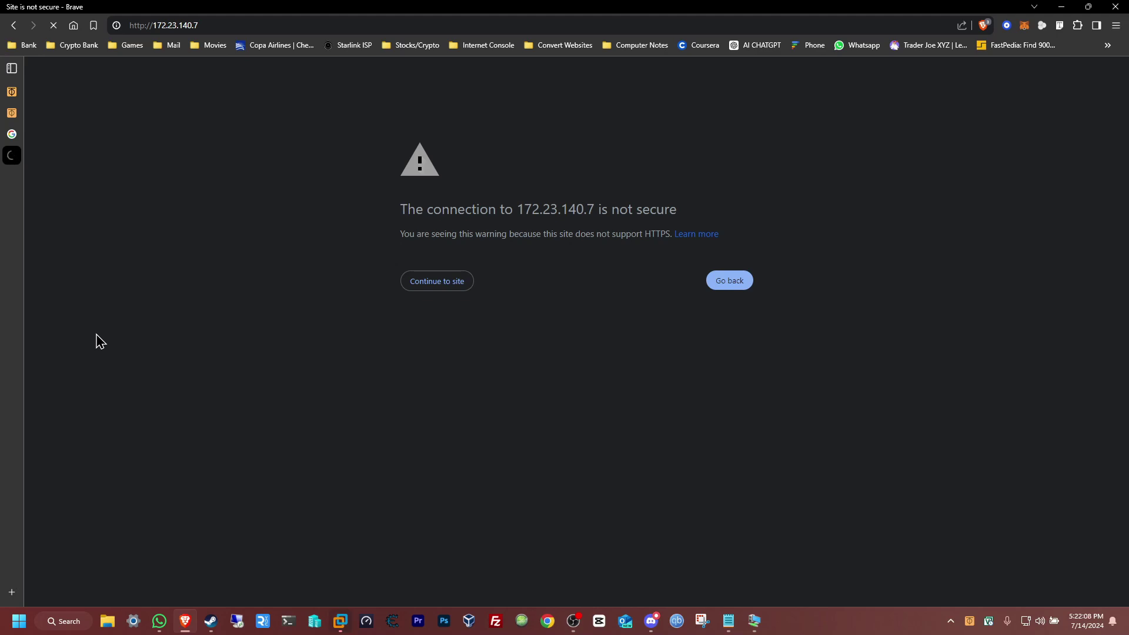
# - Load 172.23.140.7:8096 in a new Brave tab to reach the Jellyfin sign-in page
pyautogui.hotkey('ctrl', 't')
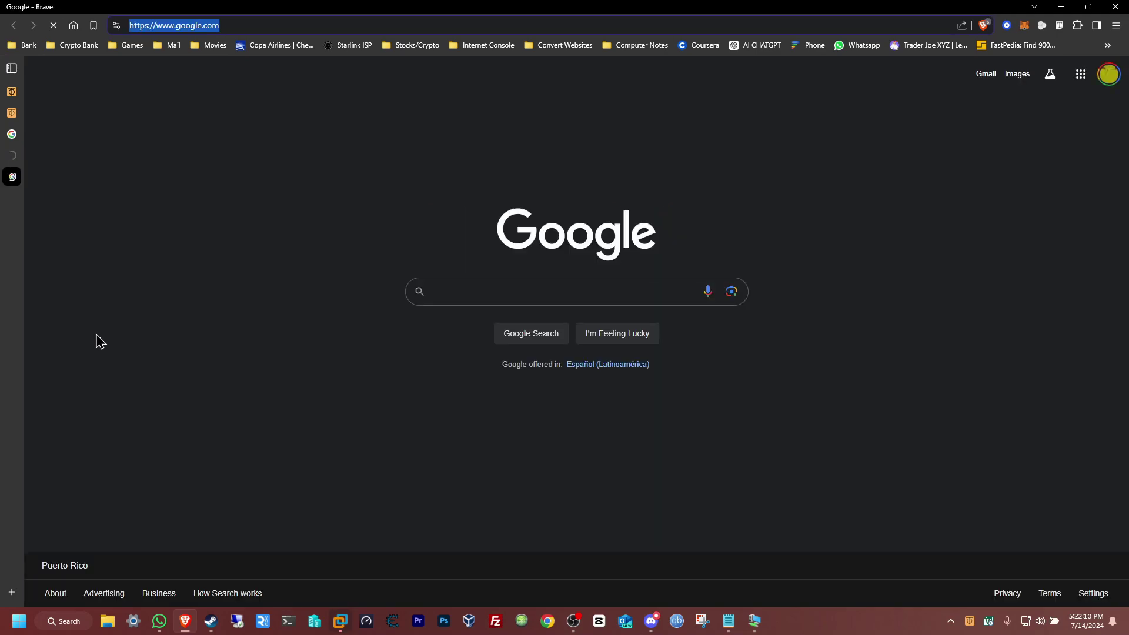
pyautogui.write('172.23.140.7')
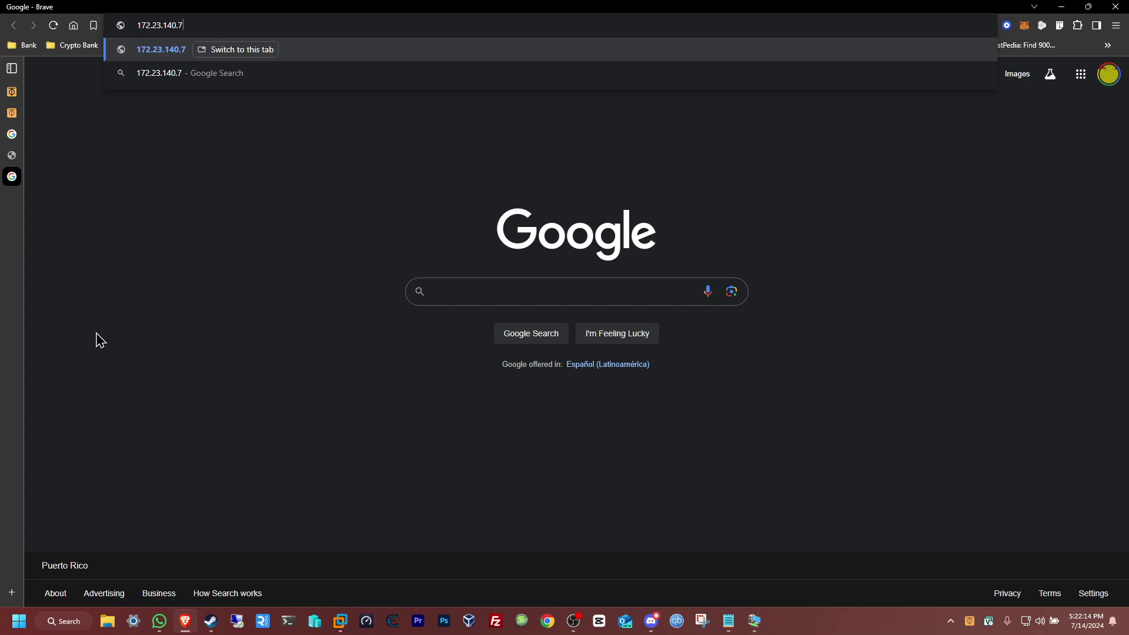
pyautogui.write(':8096')
pyautogui.press('Return')
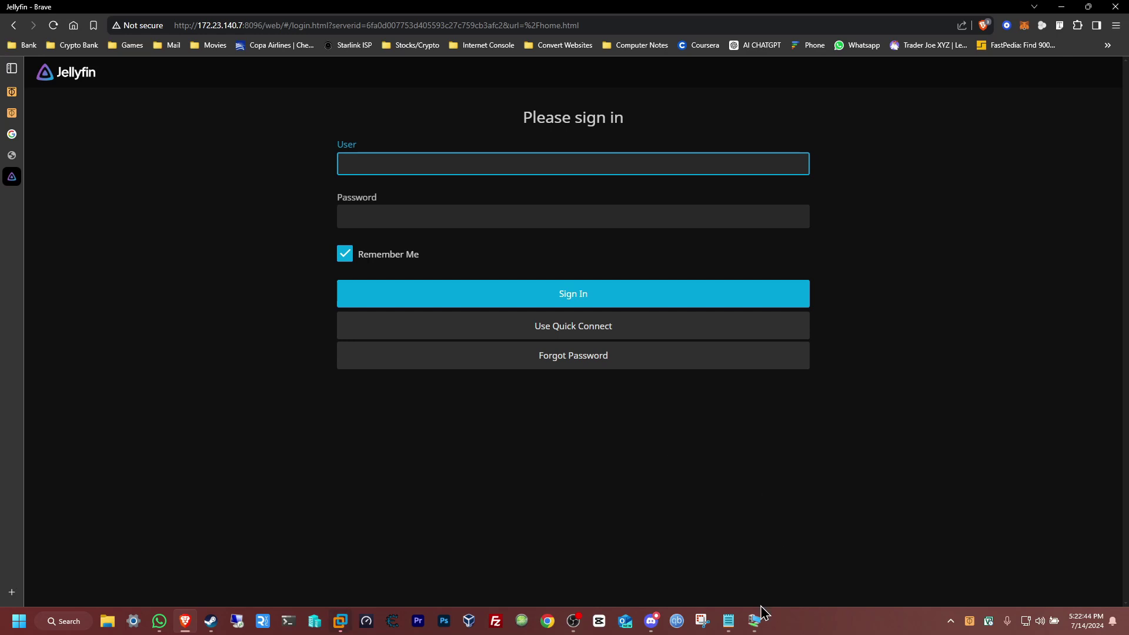
pyautogui.moveTo(755, 621)
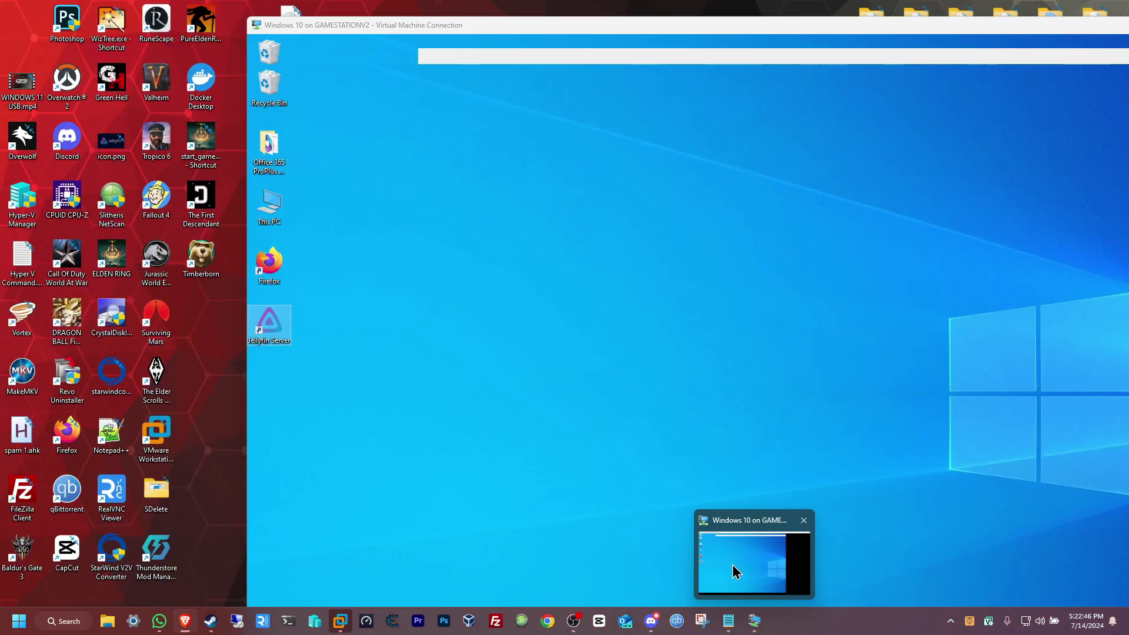
pyautogui.click(733, 565)
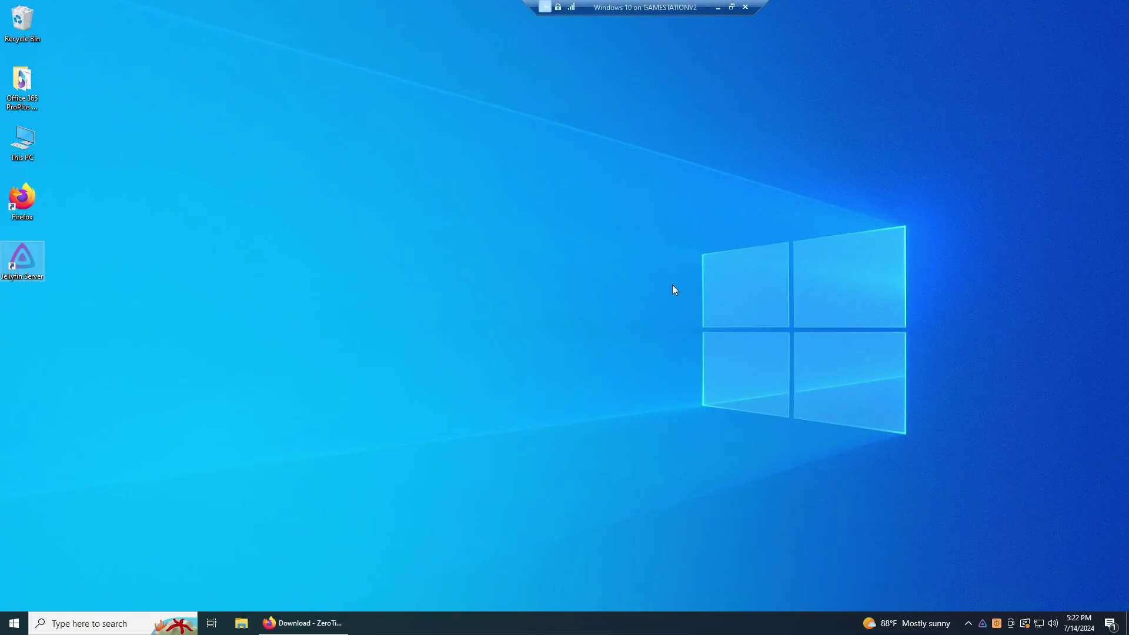
pyautogui.click(718, 7)
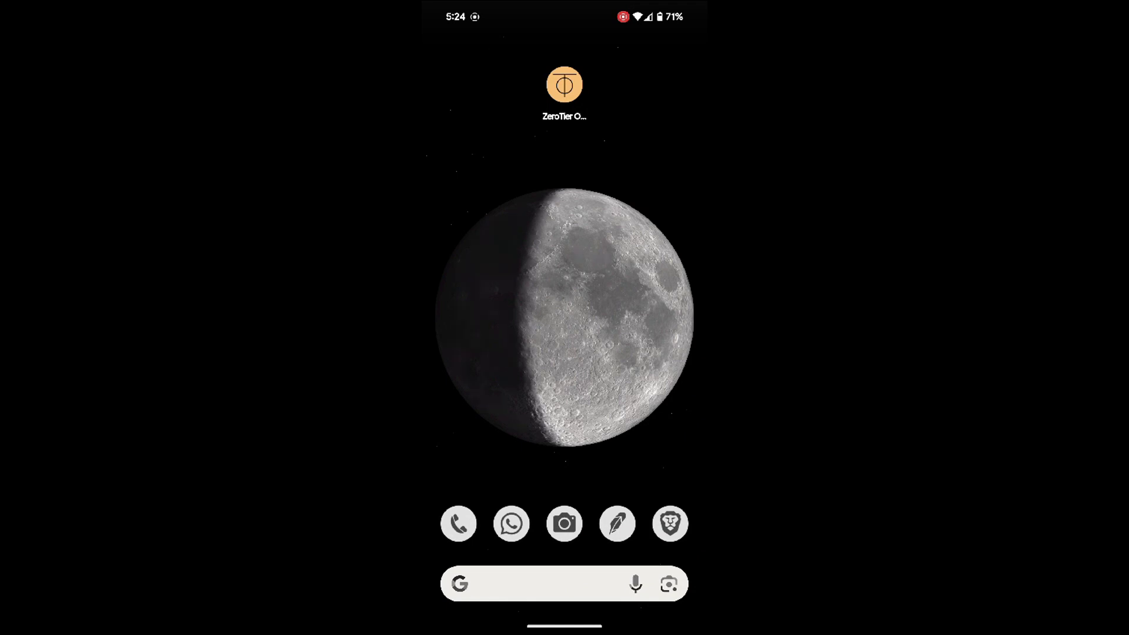
# - In ZeroTier One, add the Jellyfin remote Access network by entering its network ID
pyautogui.click(564, 84)
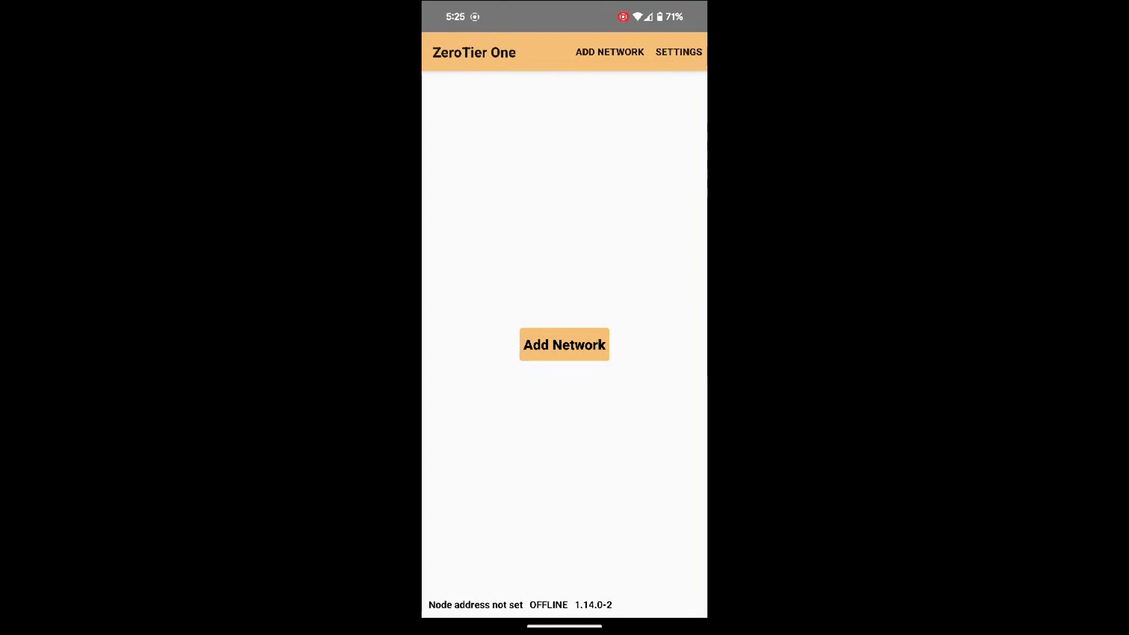
pyautogui.click(565, 345)
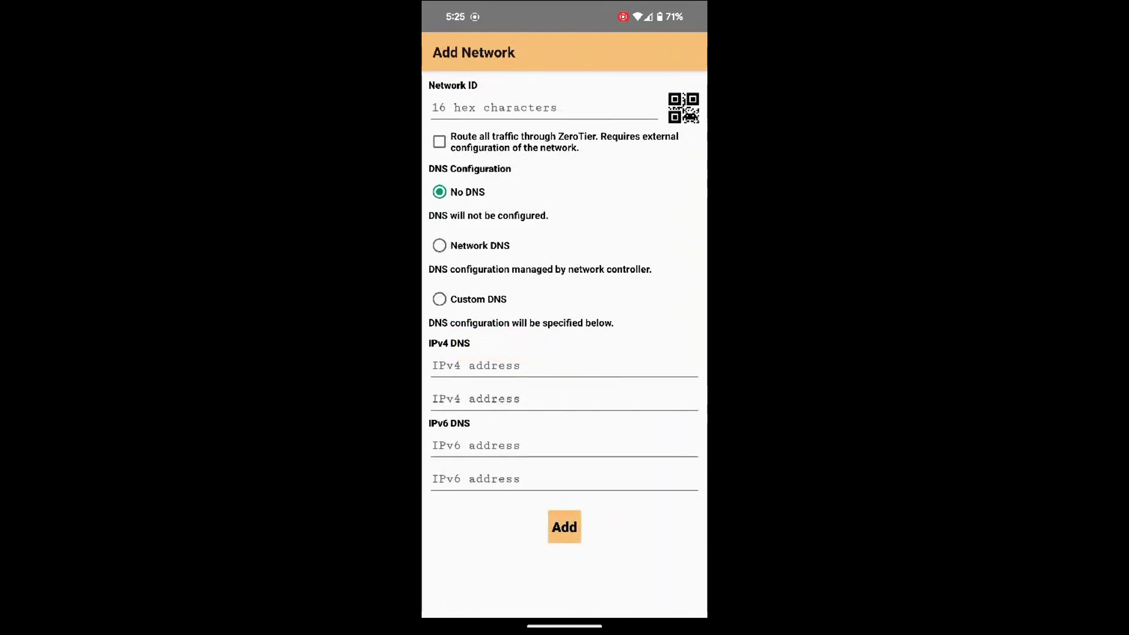
pyautogui.click(519, 101)
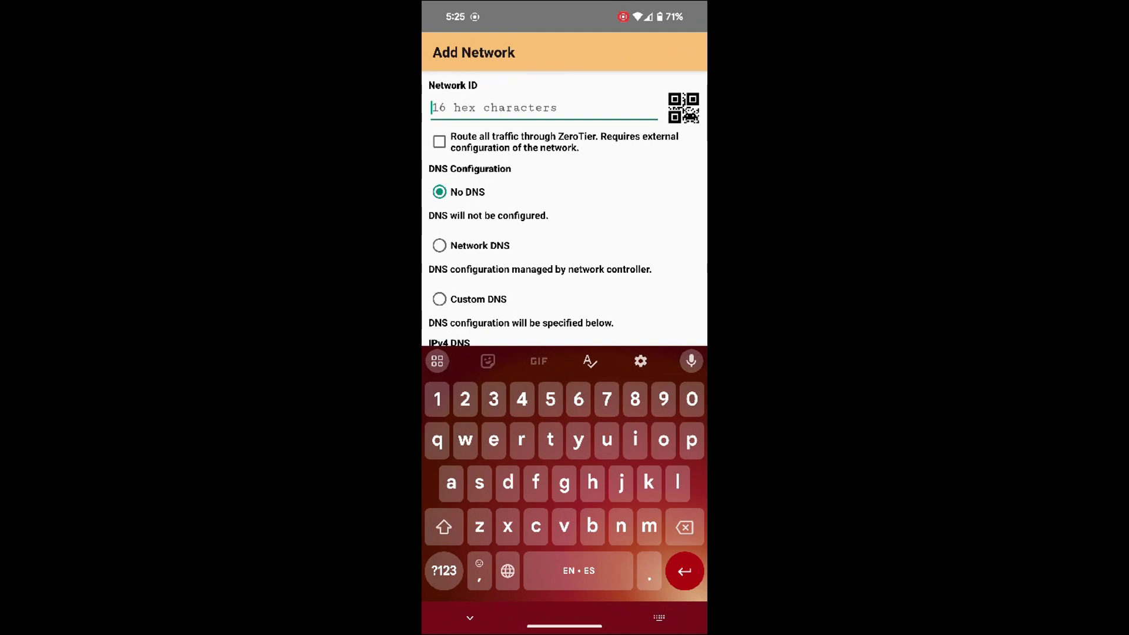
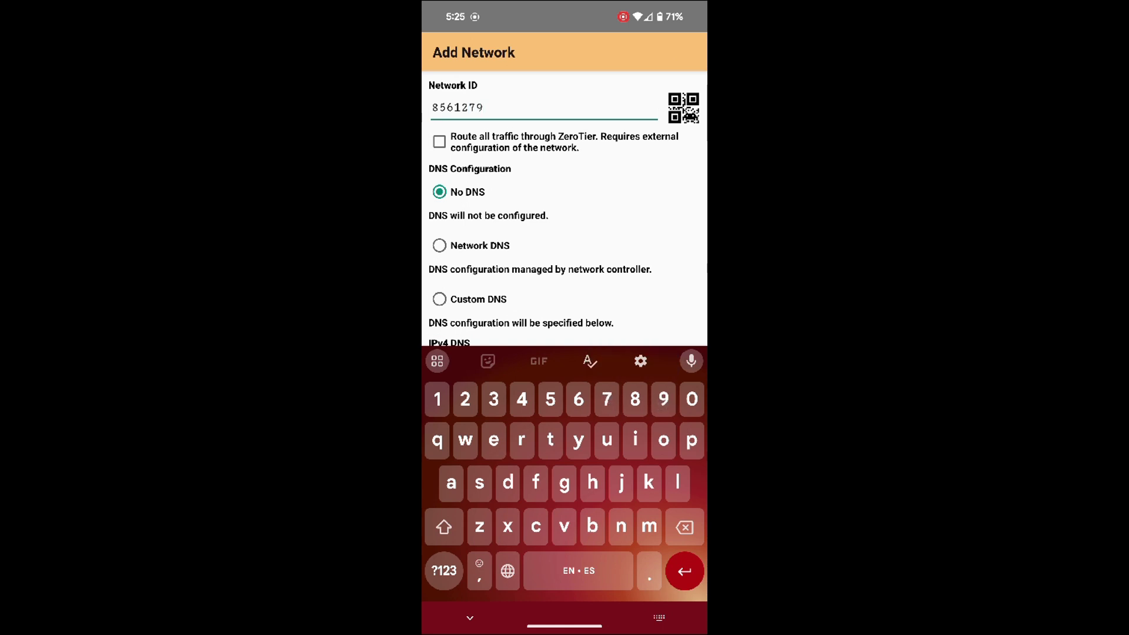
pyautogui.click(469, 618)
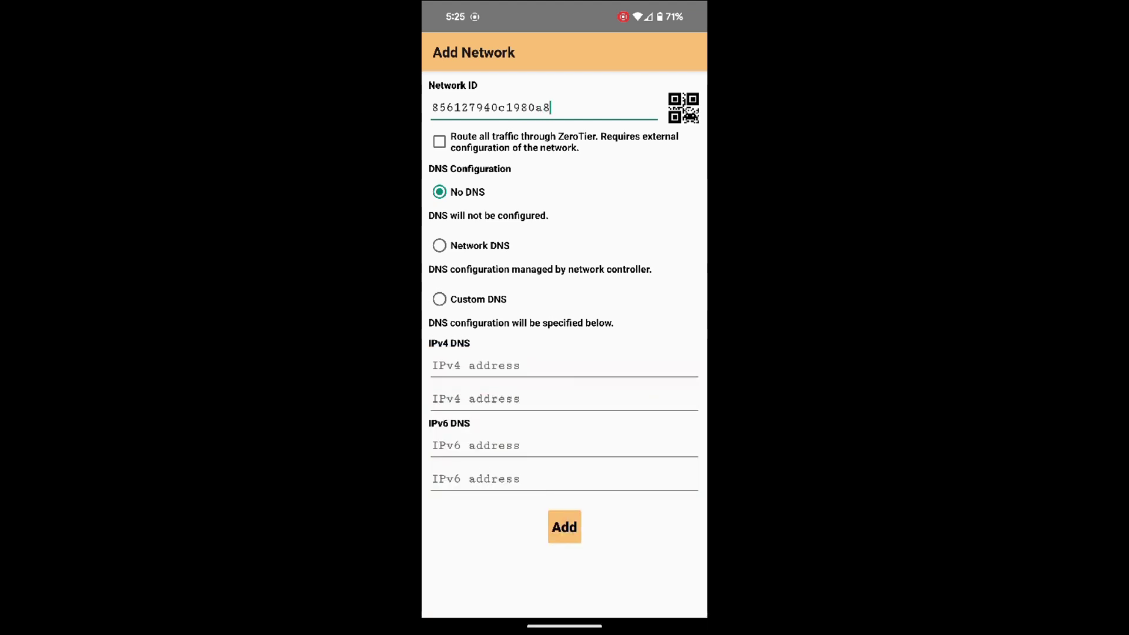
pyautogui.click(560, 523)
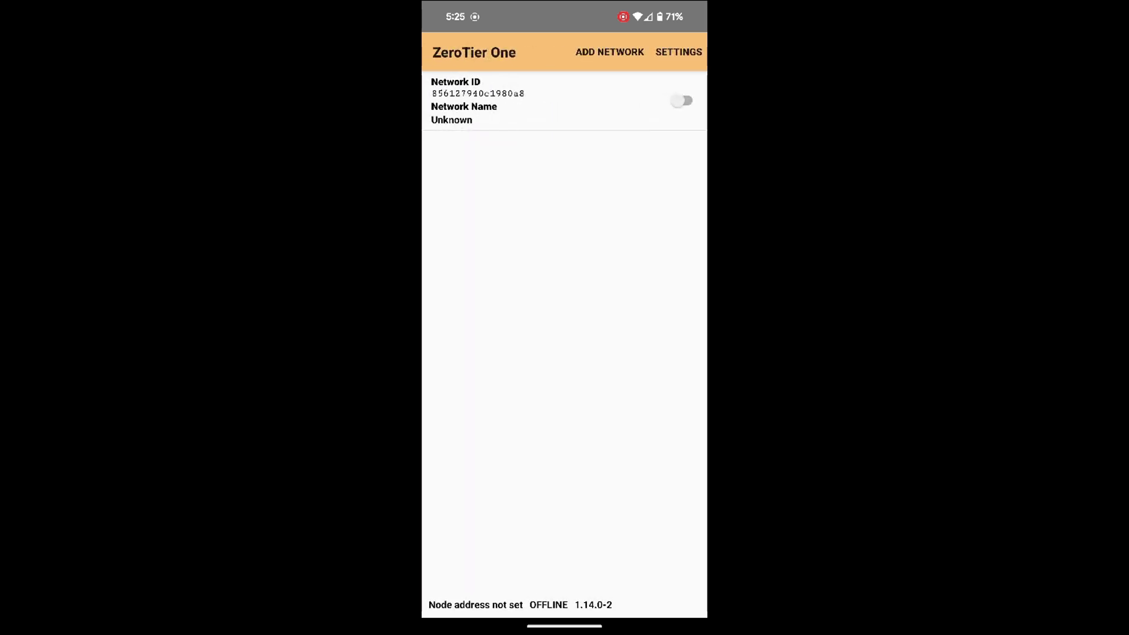
# - Switch the new network on and allow the VPN connection request
pyautogui.click(682, 101)
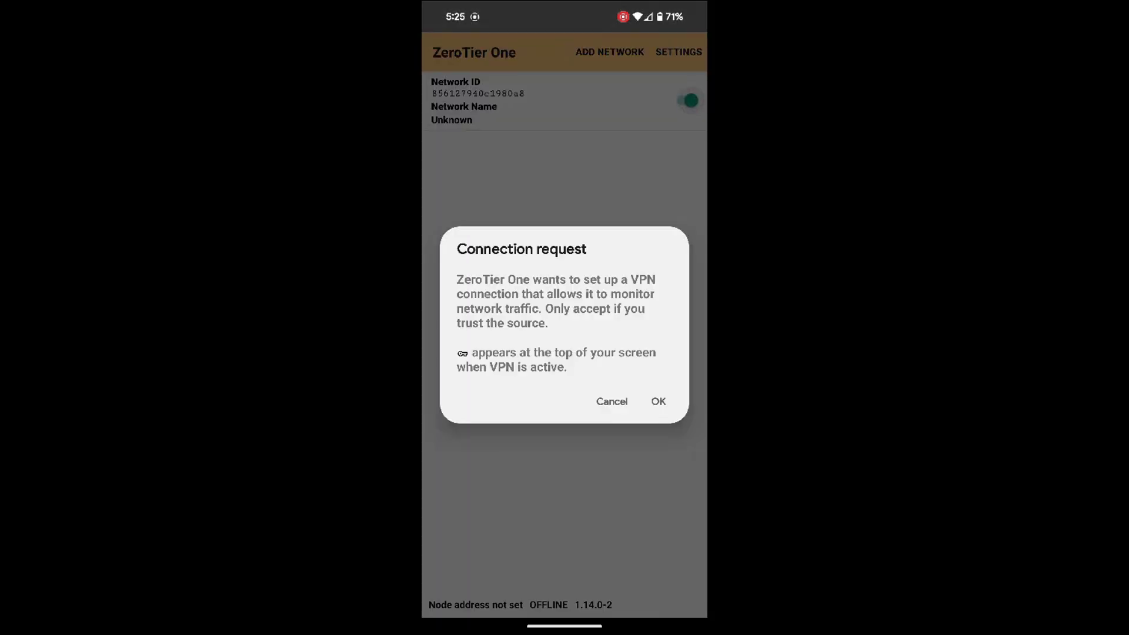
pyautogui.click(659, 402)
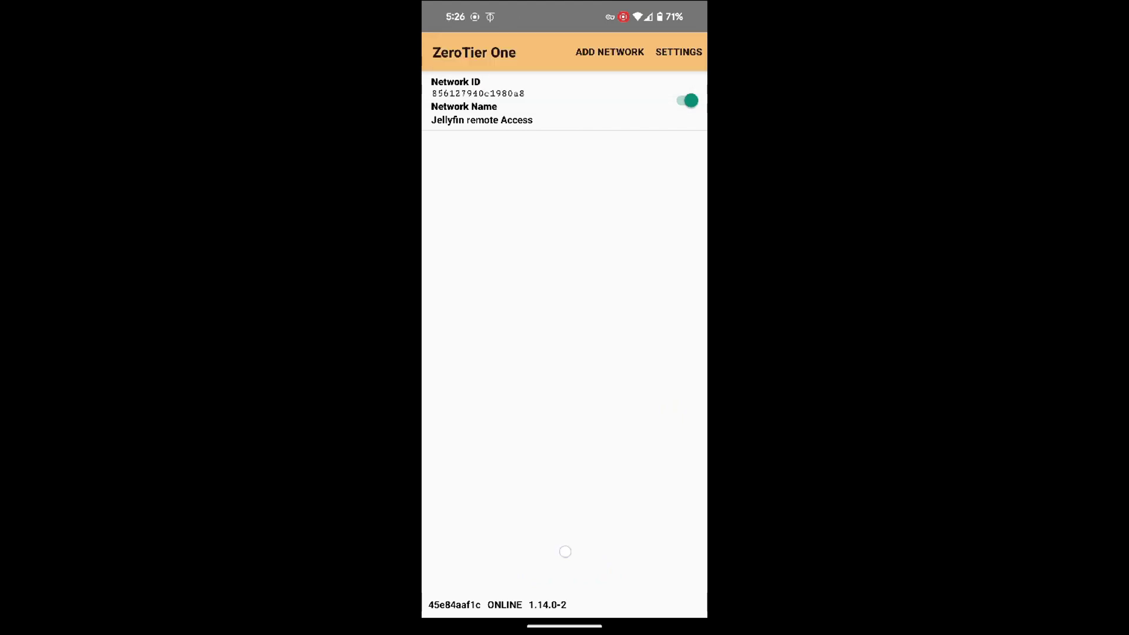
pyautogui.moveTo(564, 626); pyautogui.dragTo(565, 412)
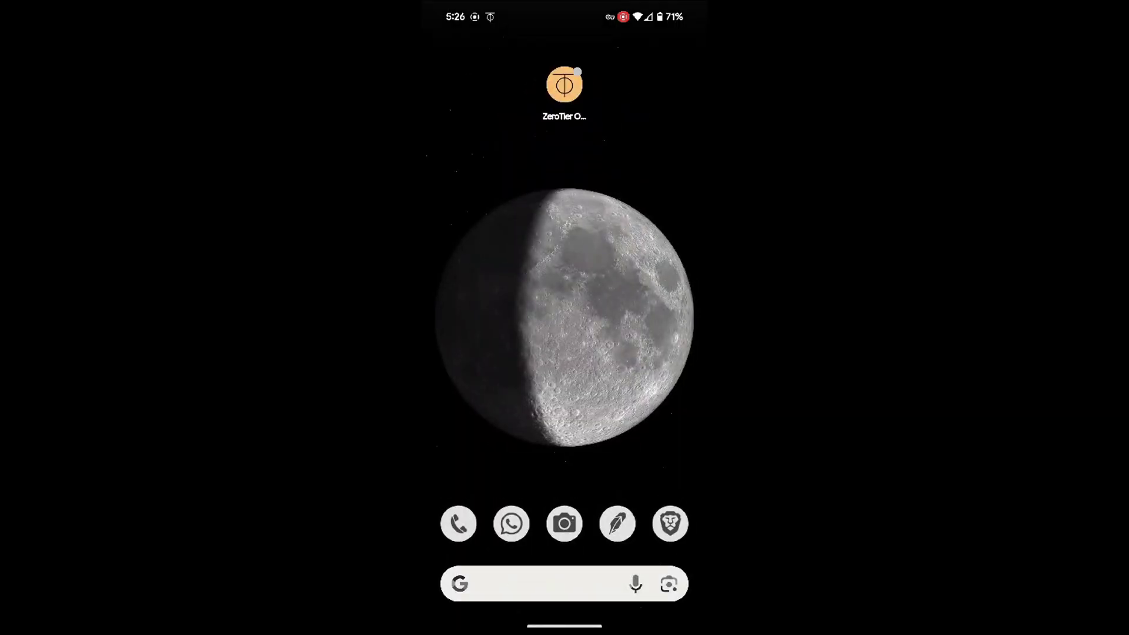
# - Turn the phone's Wi-Fi off from the Quick Settings Internet tile to use T-Mobile 5G
pyautogui.moveTo(565, 9); pyautogui.dragTo(565, 353)
pyautogui.click(497, 54)
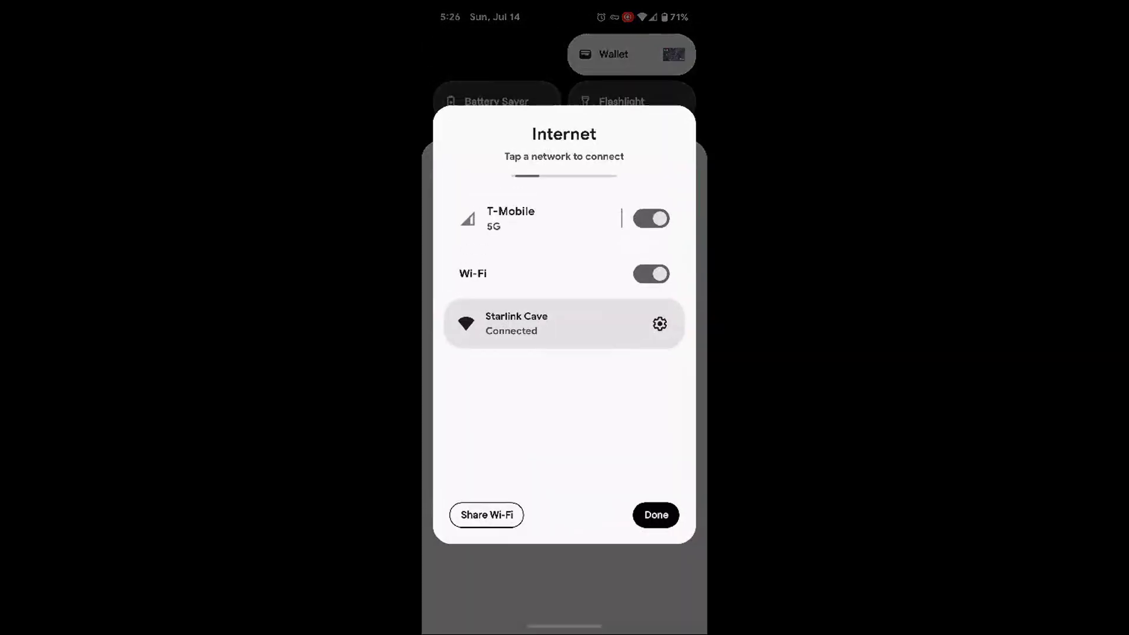
pyautogui.click(650, 272)
pyautogui.press('Escape')
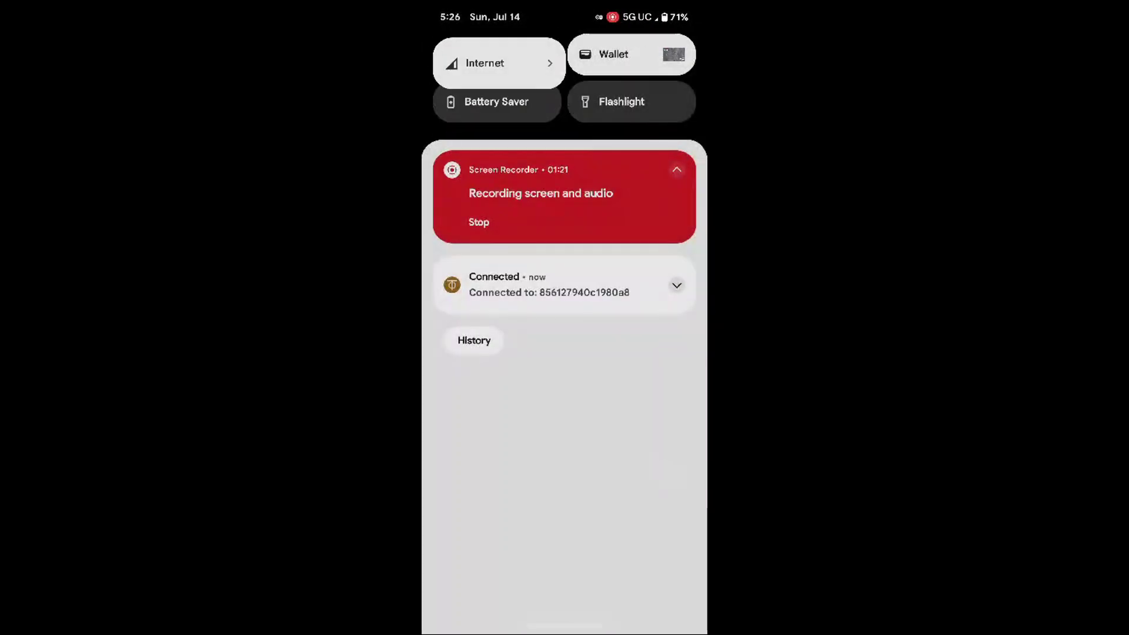
pyautogui.click(660, 353)
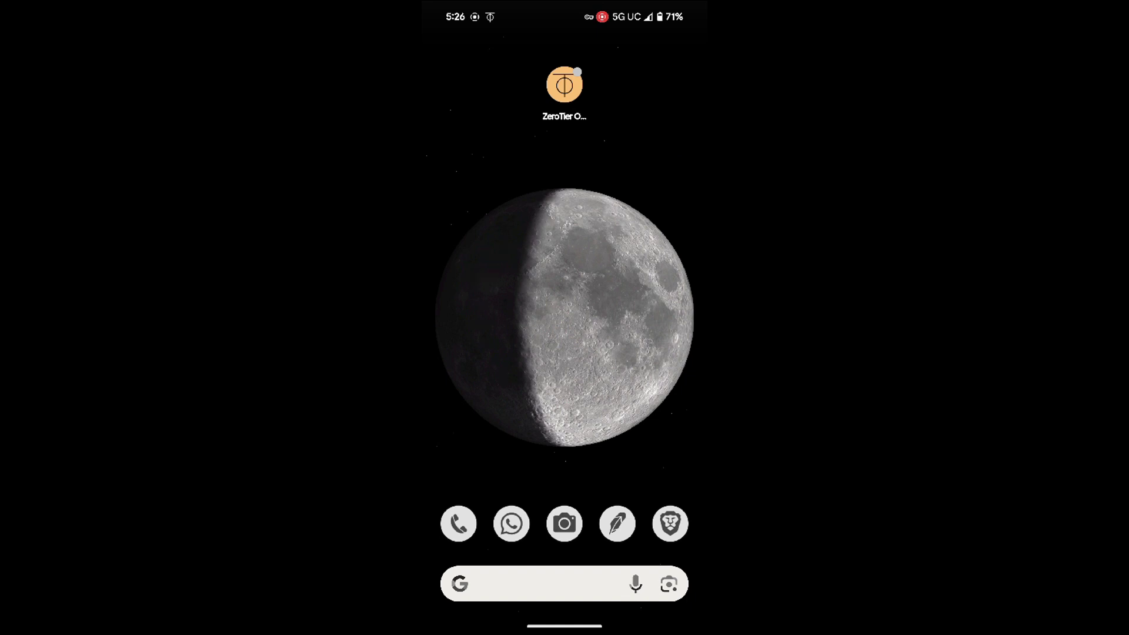
# - Open 172.23.140.7:8096 in Brave on the phone, continuing past the not-secure warning
pyautogui.click(670, 523)
pyautogui.click(553, 52)
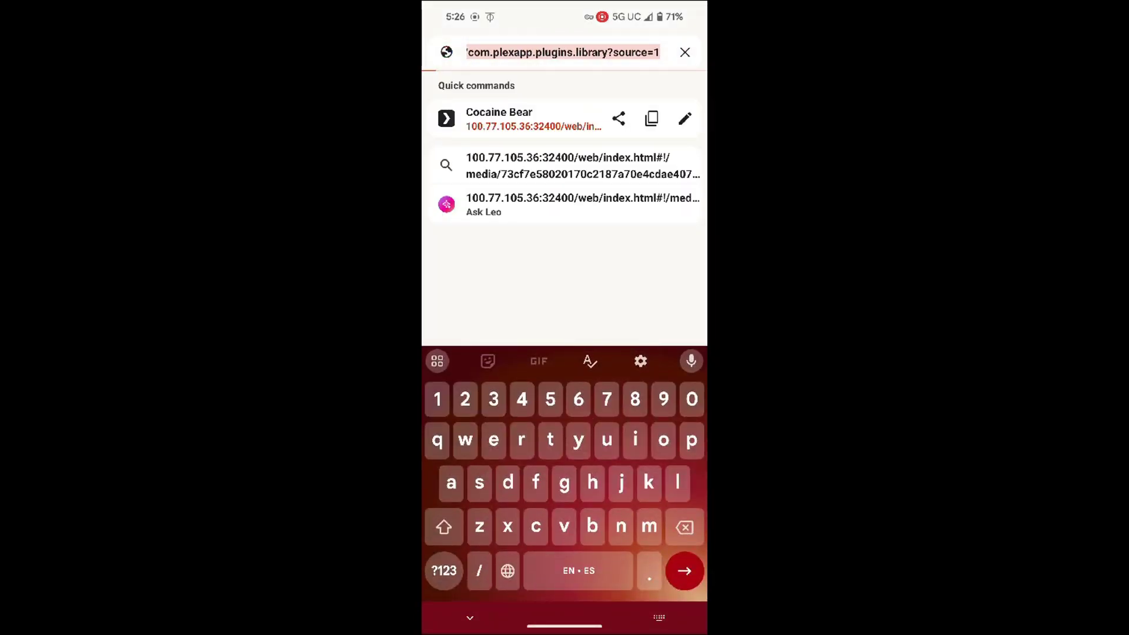
pyautogui.write('172')
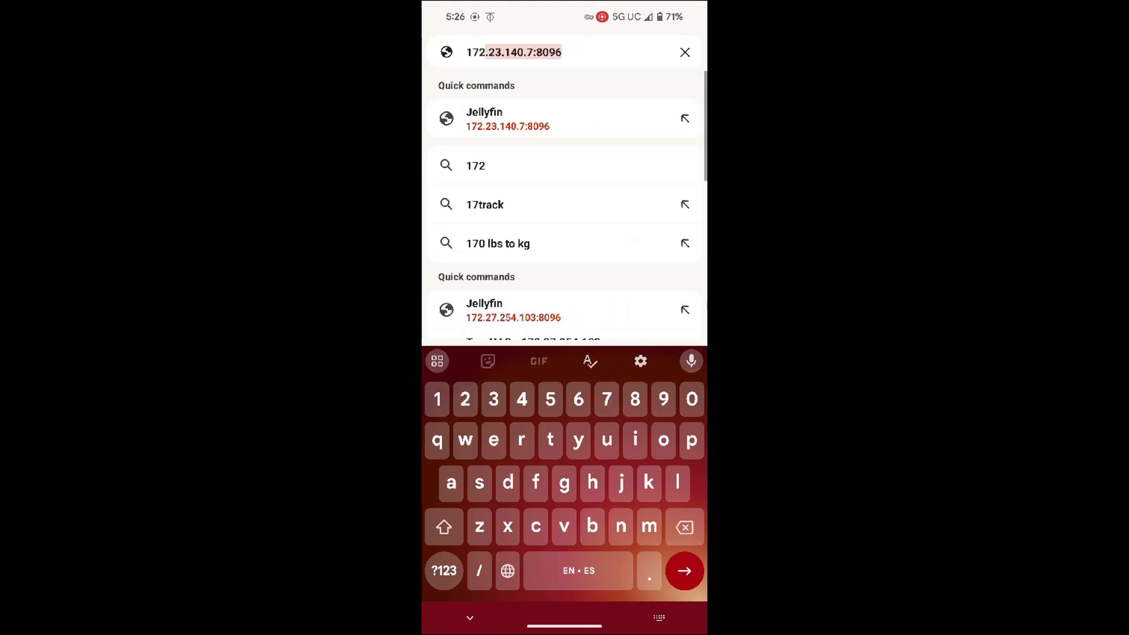
pyautogui.write('.23')
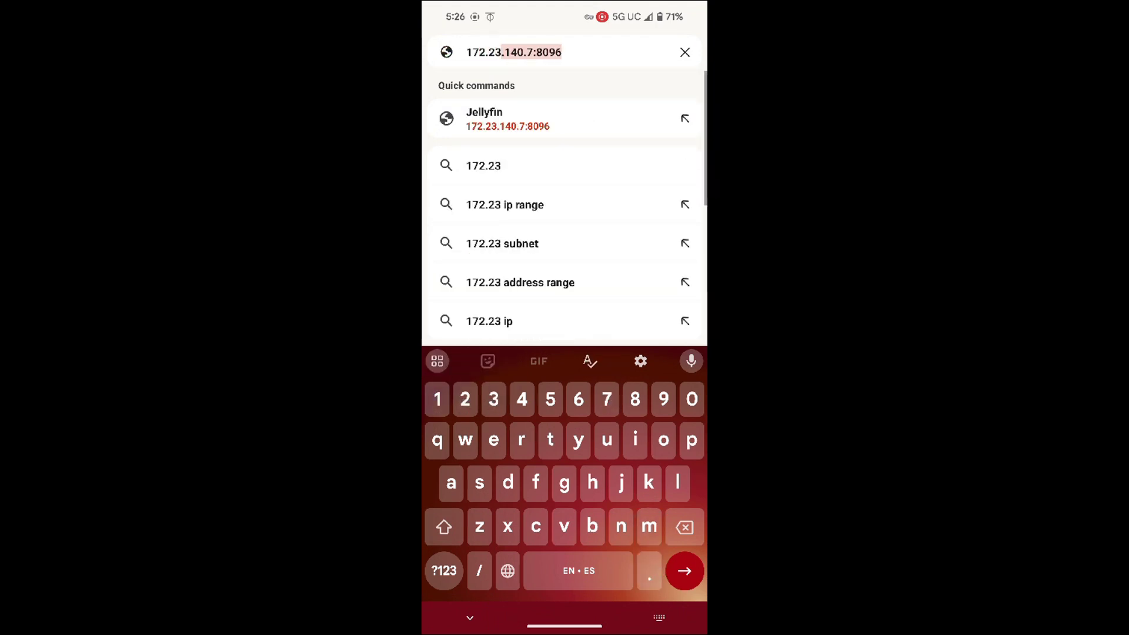
pyautogui.write('.140')
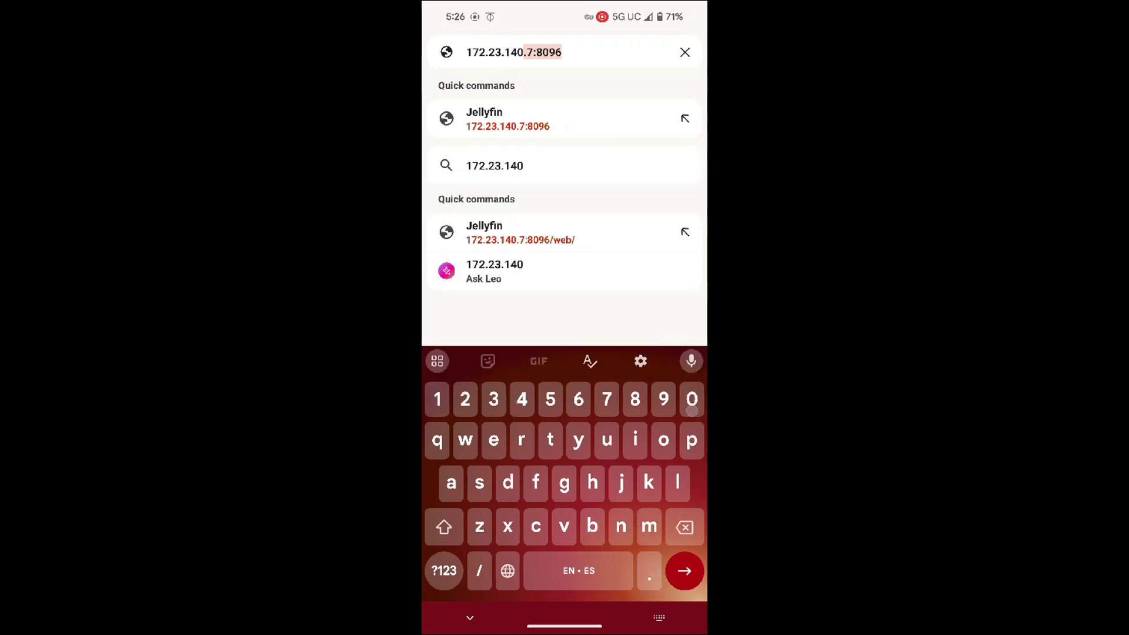
pyautogui.write('.7')
pyautogui.click(444, 570)
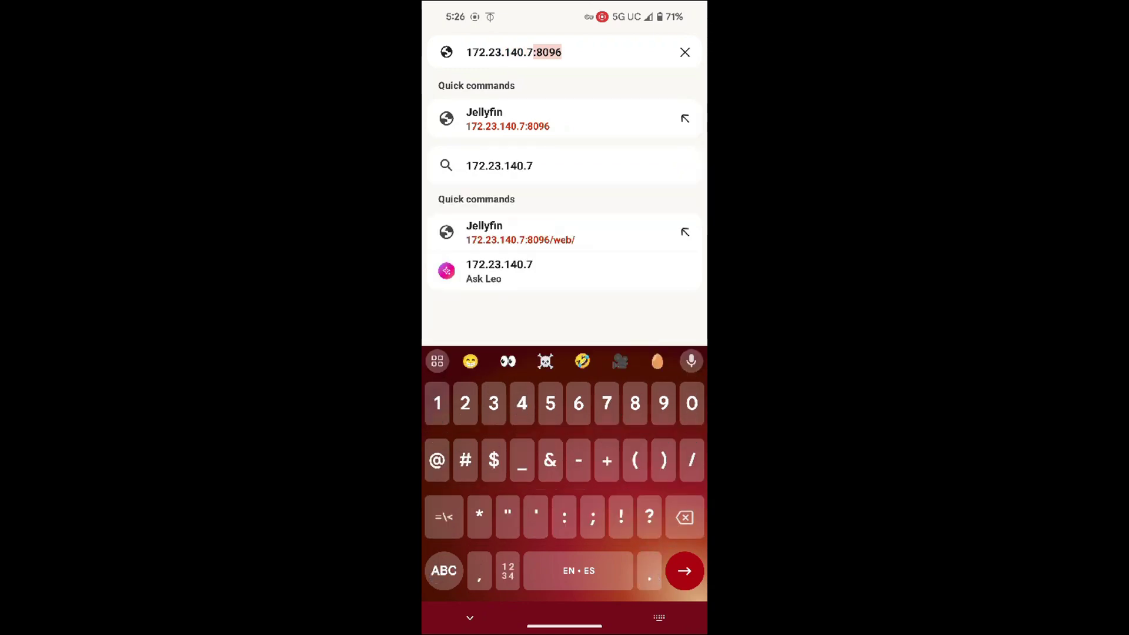
pyautogui.write(':')
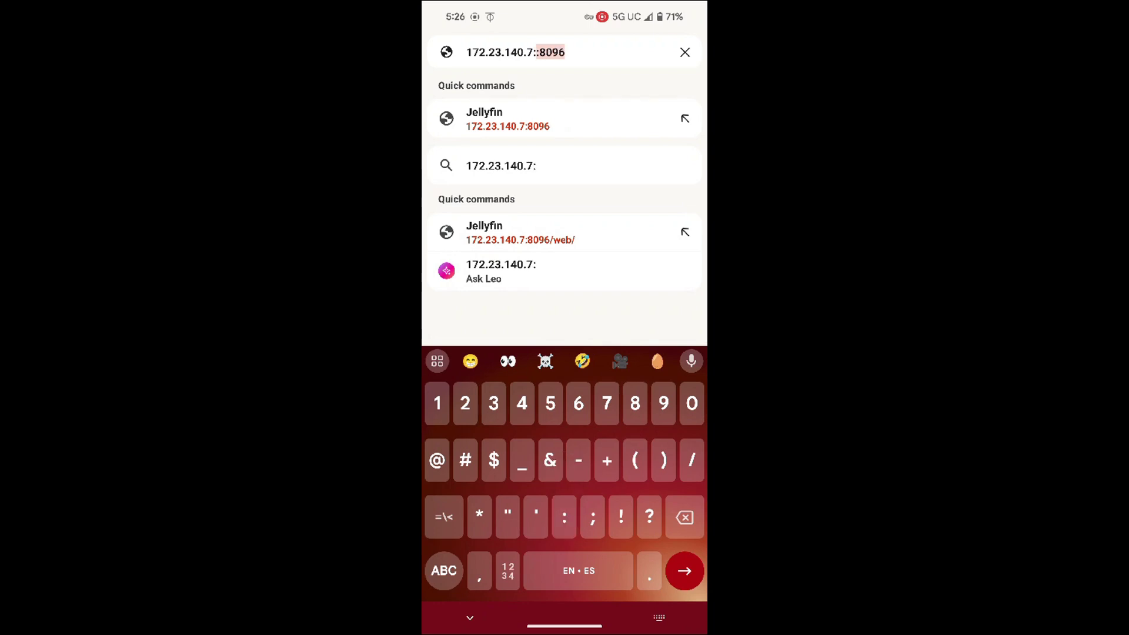
pyautogui.press('BackSpace')
pyautogui.write('8096')
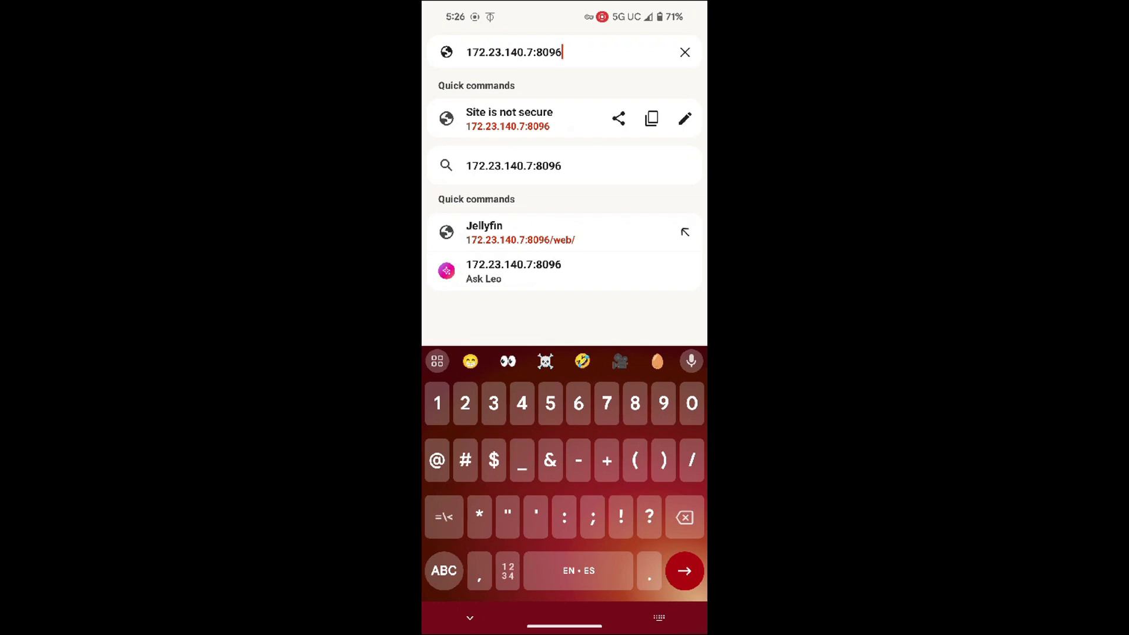
pyautogui.press('Return')
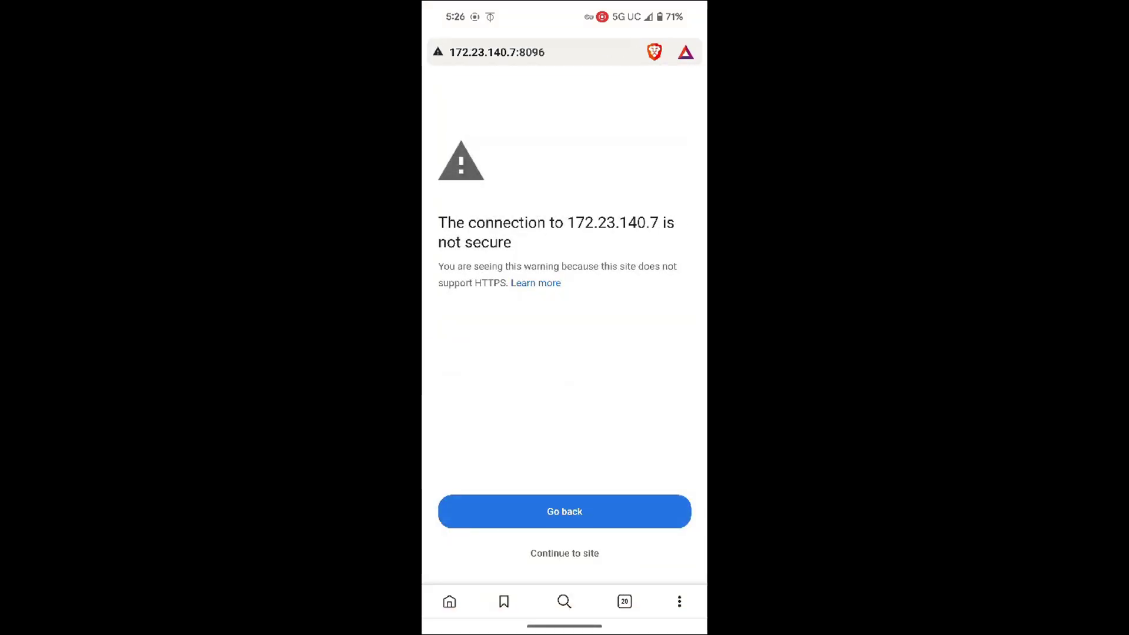
pyautogui.click(565, 553)
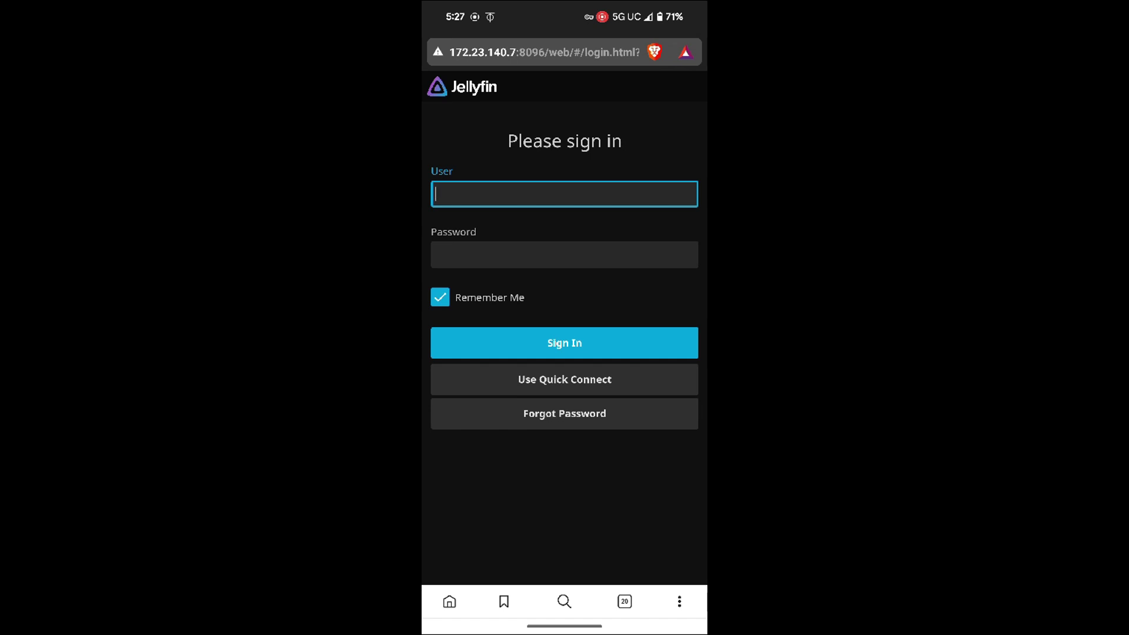
pyautogui.press('super')
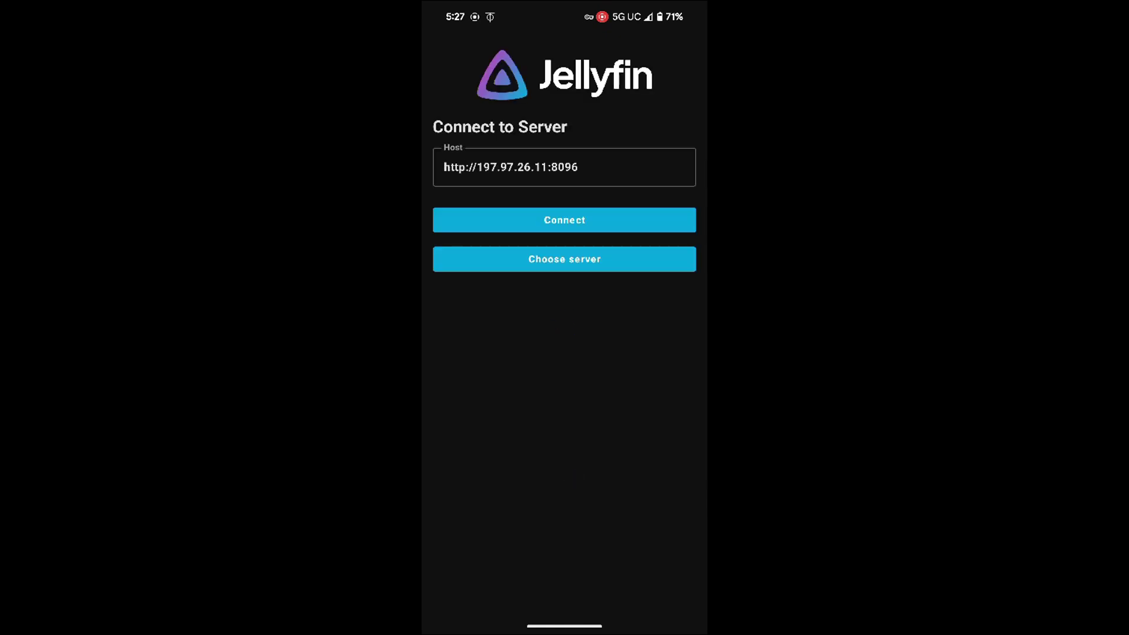
# - Replace the old IP in the Jellyfin app's Host field with 172.23.140.7
pyautogui.click(540, 167)
pyautogui.moveTo(537, 187); pyautogui.dragTo(546, 187)
pyautogui.press('BackSpace')
pyautogui.press('BackSpace')
pyautogui.press('BackSpace')
pyautogui.press('BackSpace')
pyautogui.press('BackSpace')
pyautogui.press('BackSpace')
pyautogui.press('BackSpace')
pyautogui.press('BackSpace')
pyautogui.press('BackSpace')
pyautogui.press('BackSpace')
pyautogui.press('BackSpace')
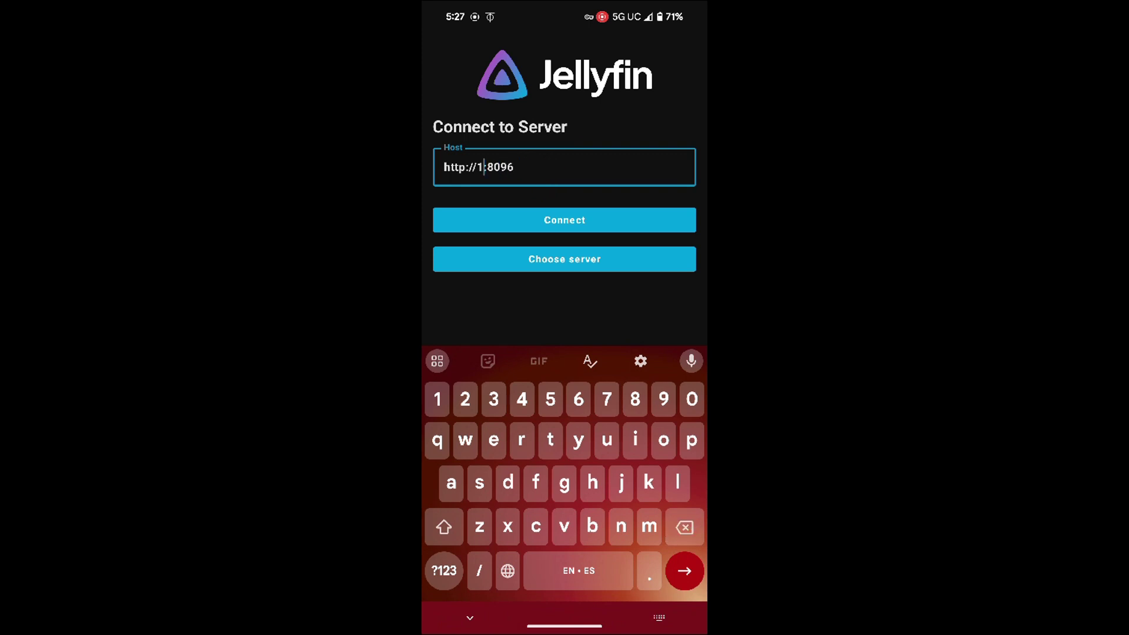
pyautogui.write('72.23.140.7')
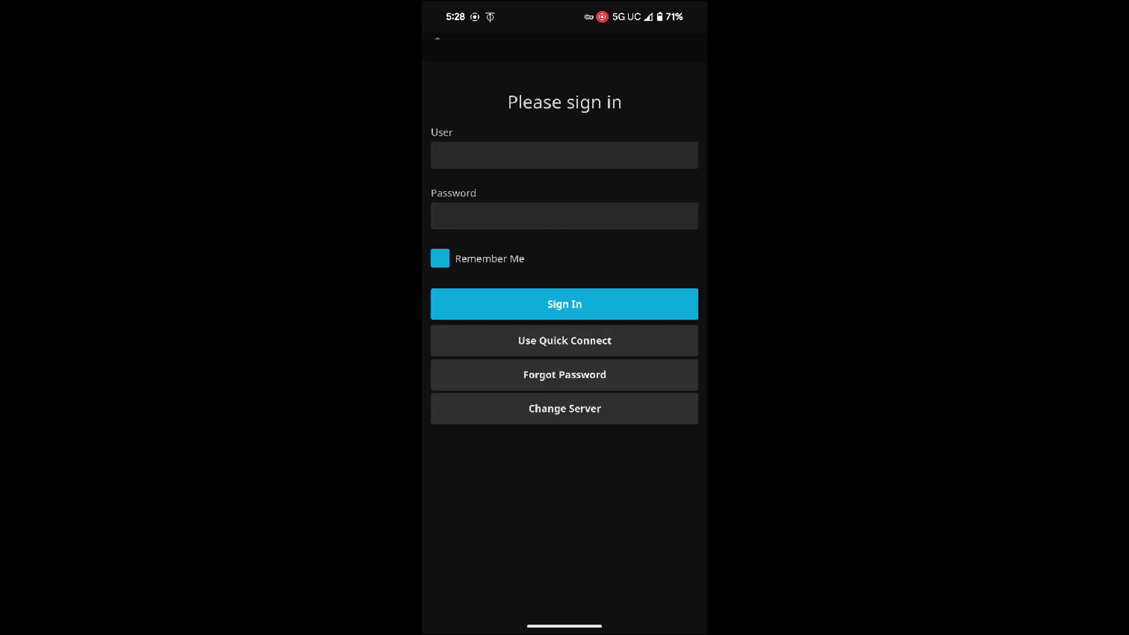
# - Enter the Jellyfin account's user name and password in the app and sign in
pyautogui.click(494, 155)
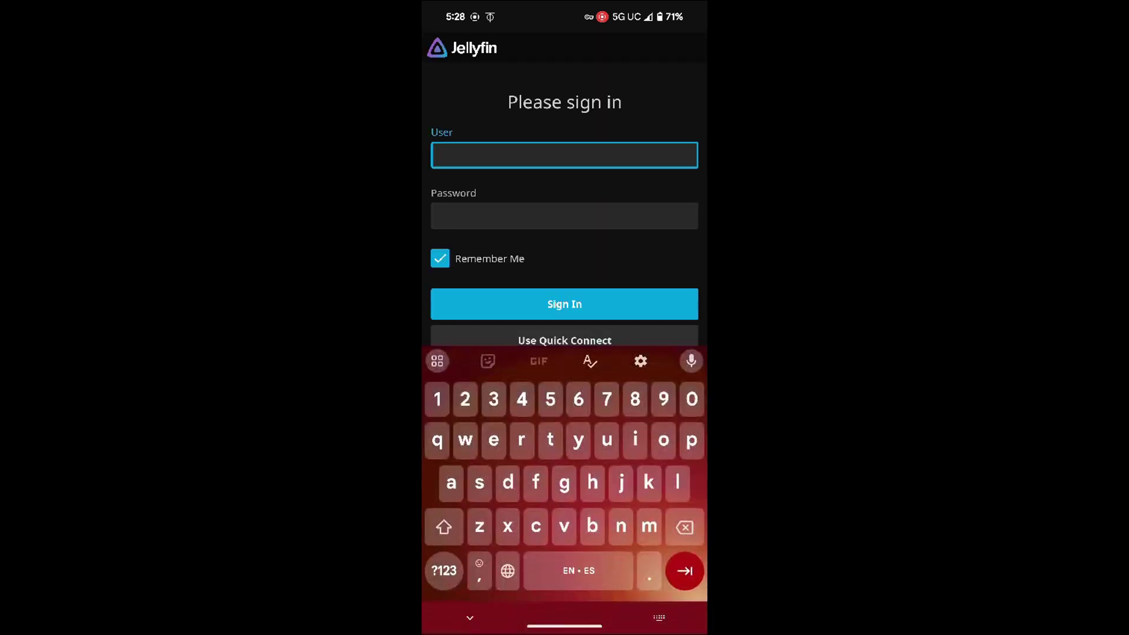
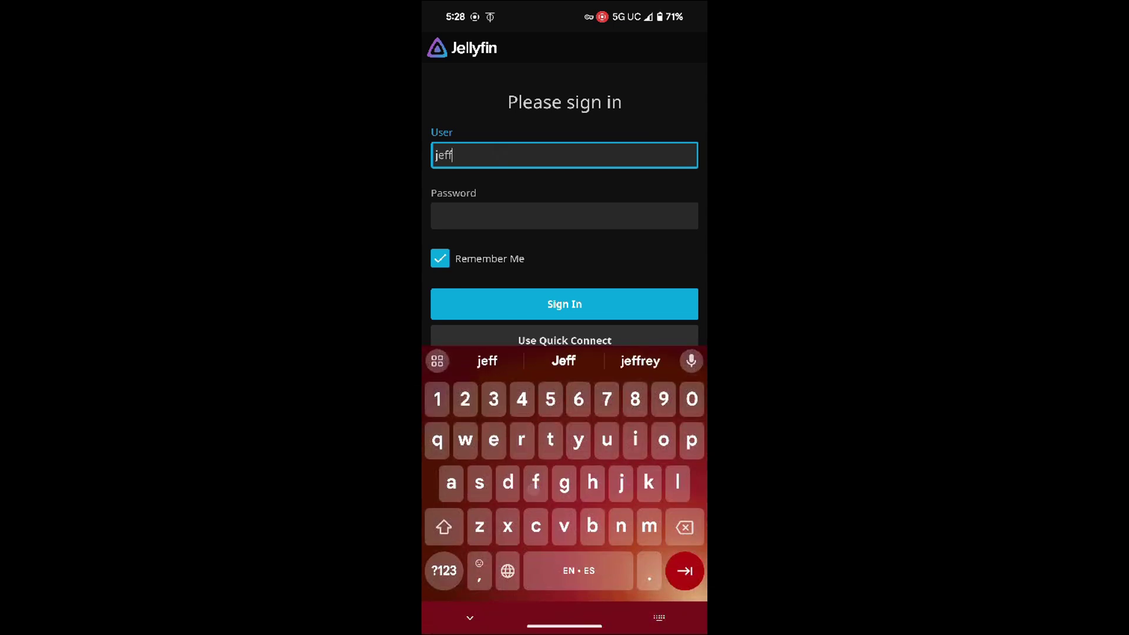
pyautogui.press('Tab')
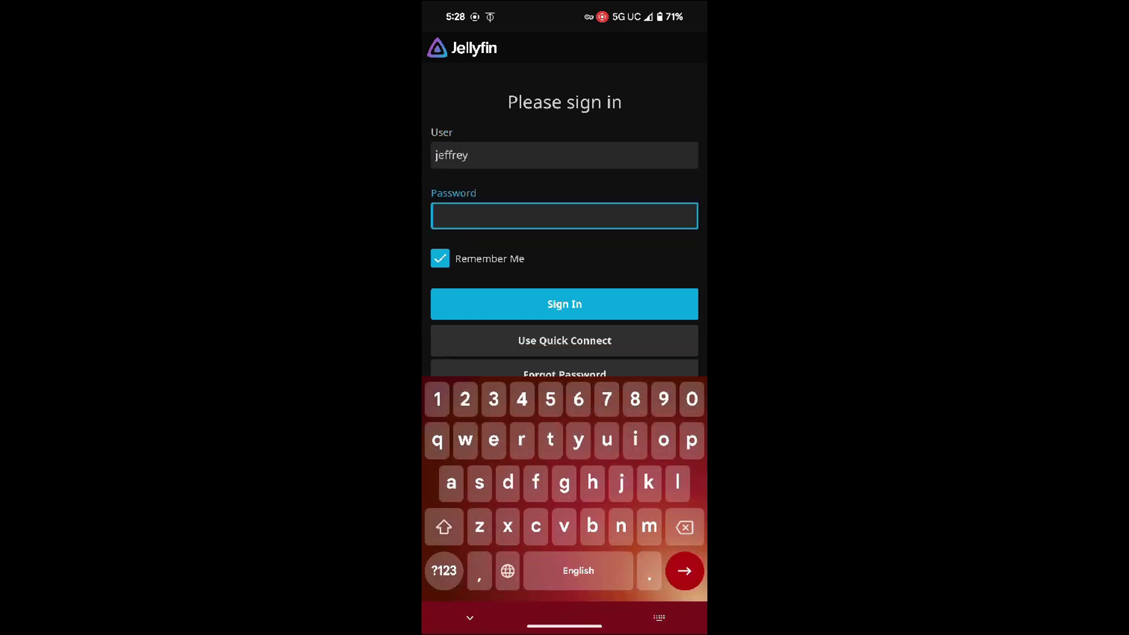
pyautogui.click(580, 304)
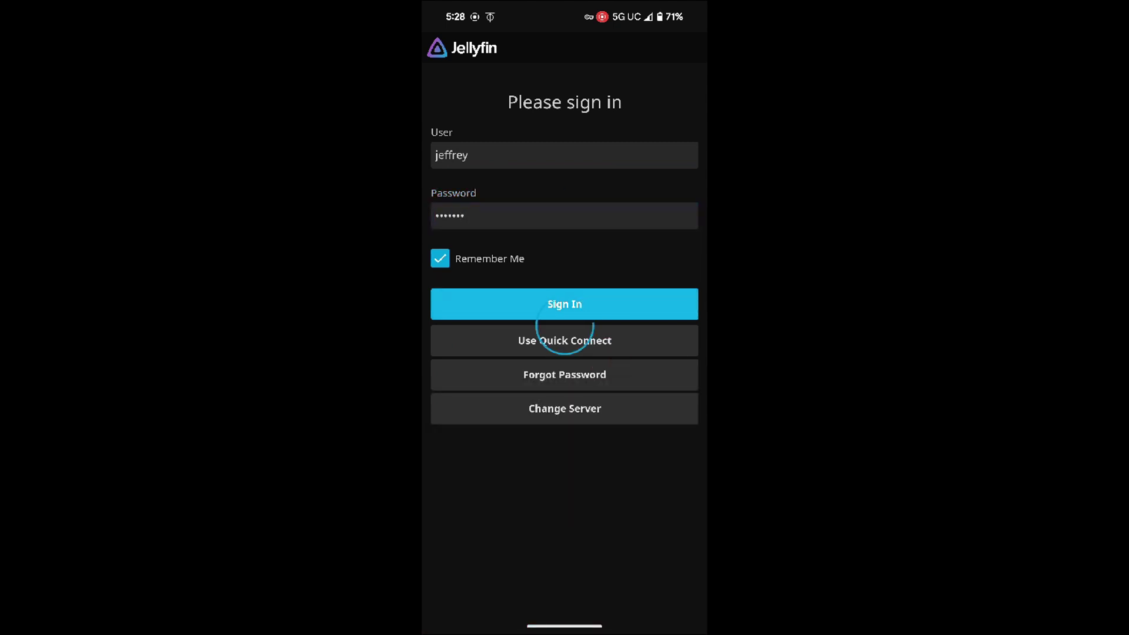